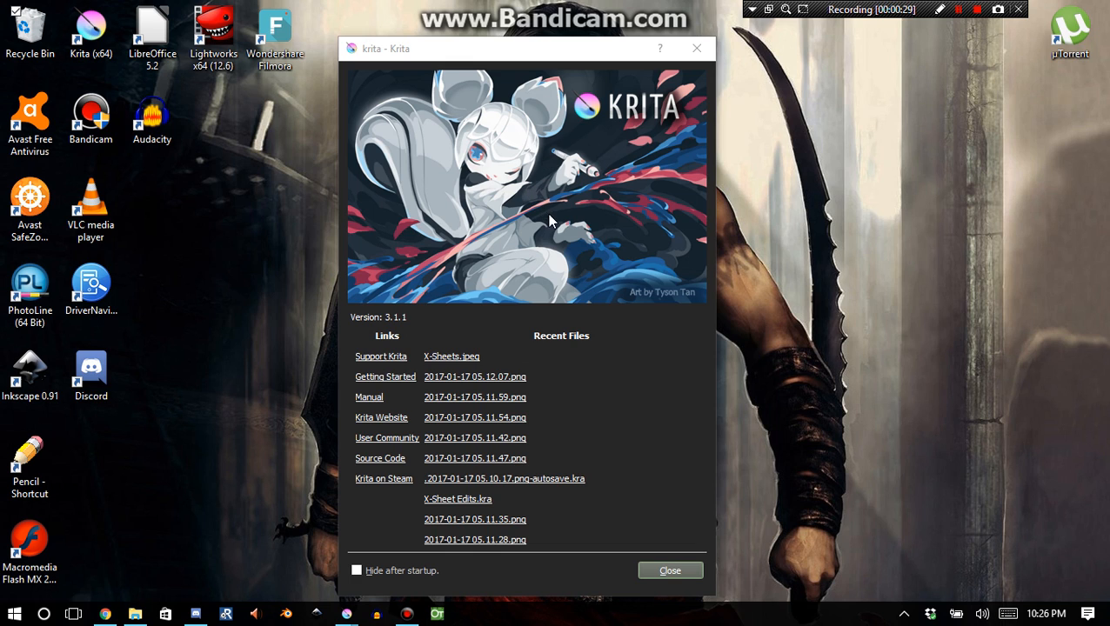
# Dismiss the start-up window and create a new document from the Design presentation A3 Landscape template
pyautogui.click(687, 573)
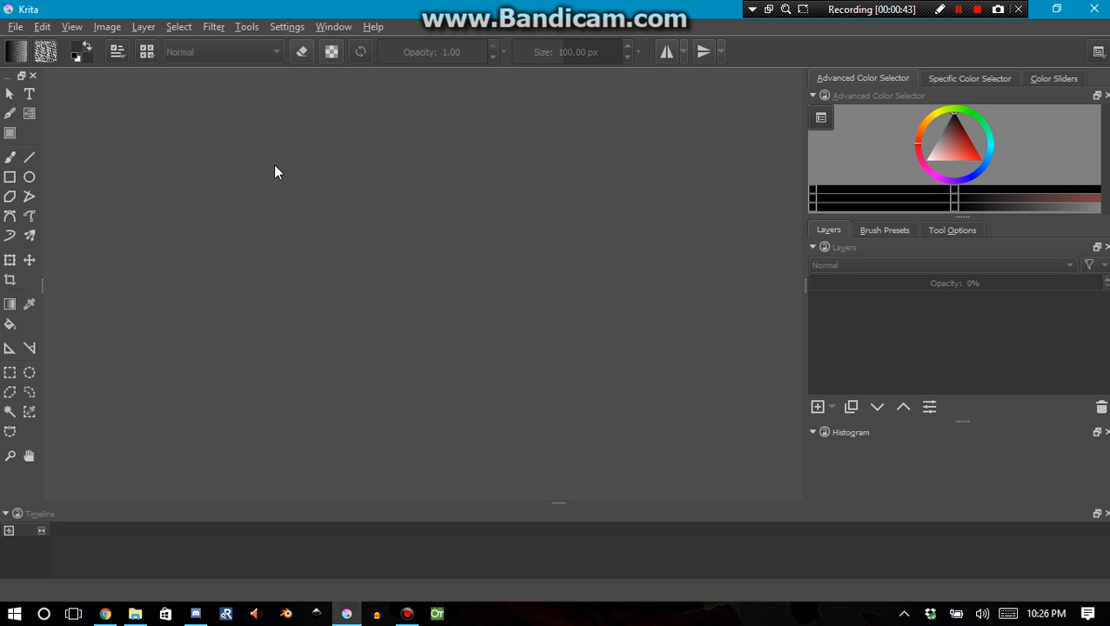
pyautogui.click(10, 27)
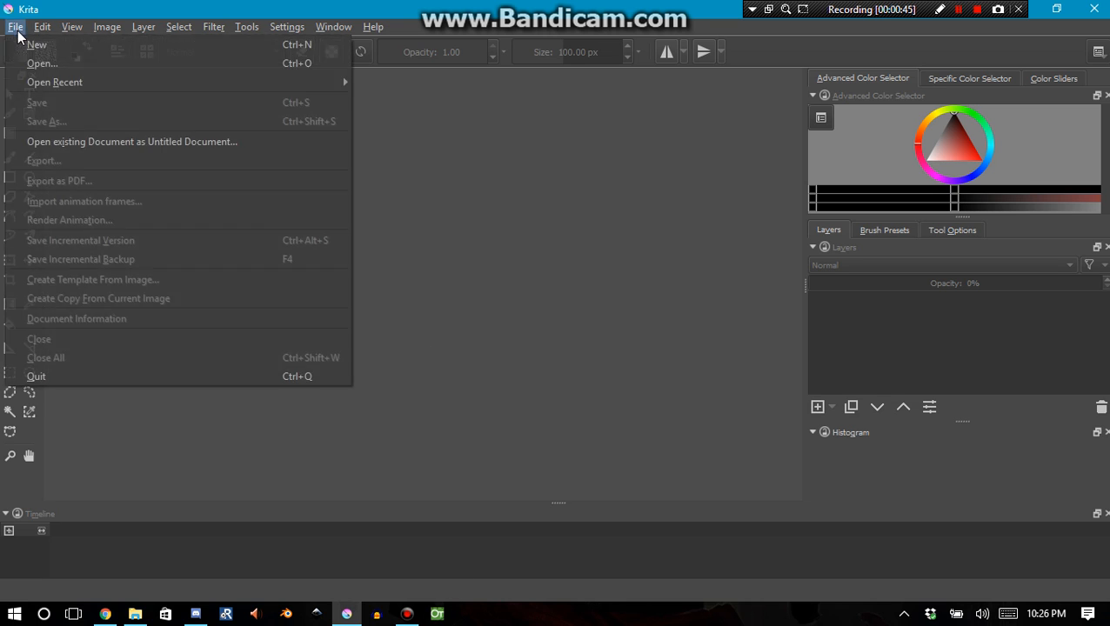
pyautogui.click(35, 44)
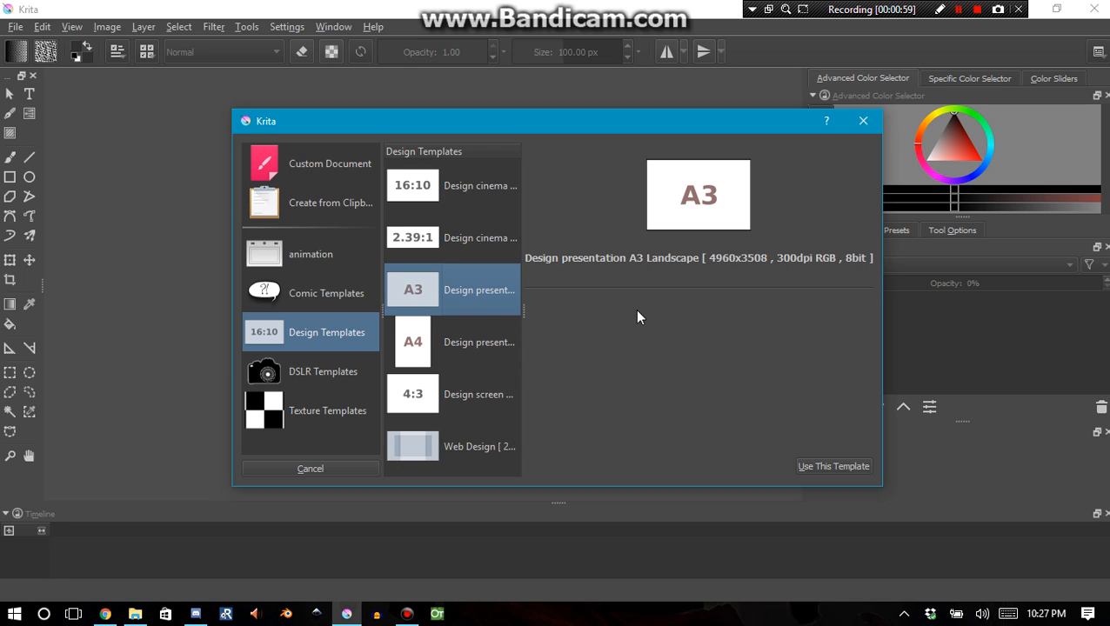
pyautogui.click(841, 465)
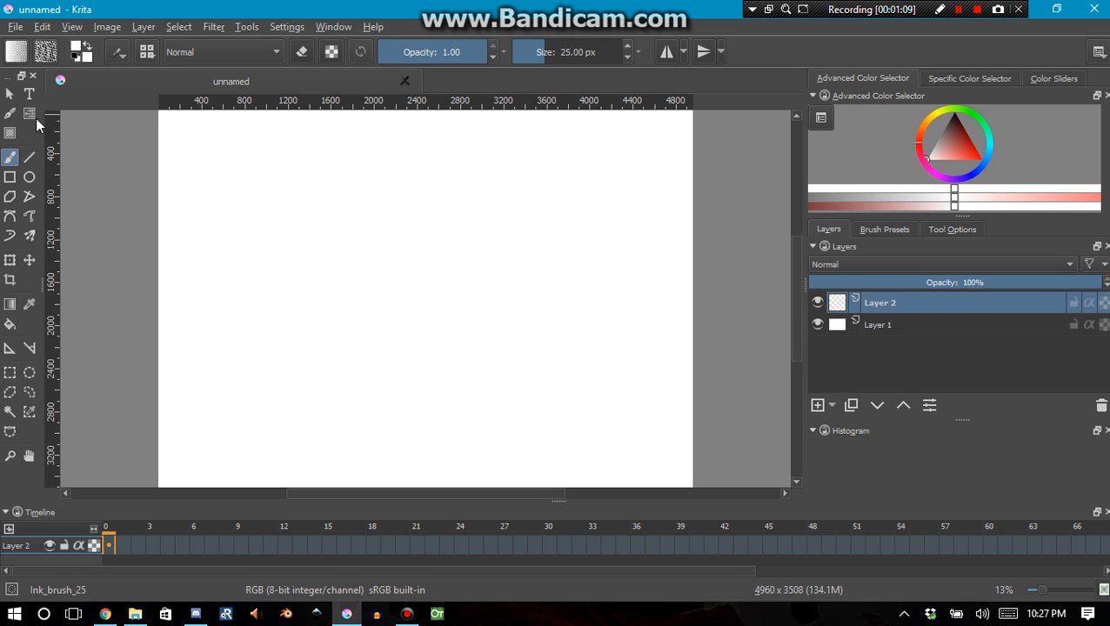
# Show all brush presets instead of only those tagged paint
pyautogui.scroll(2, 442, 167)
pyautogui.scroll(-2, 411, 158)
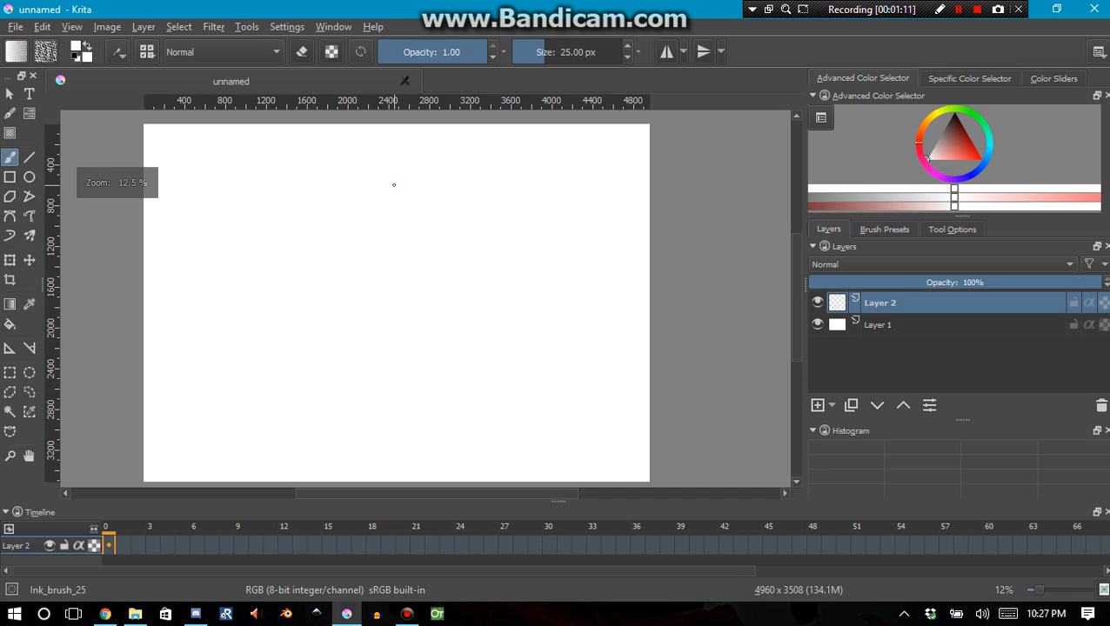
pyautogui.moveTo(375, 204); pyautogui.dragTo(426, 275)
pyautogui.scroll(1, 422, 266)
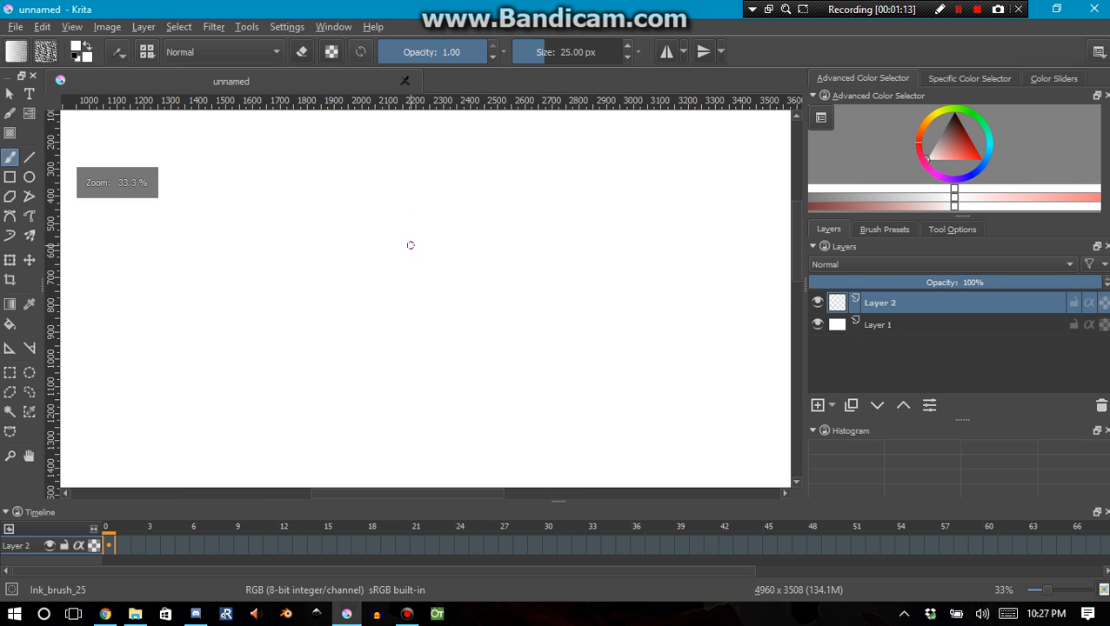
pyautogui.click(885, 230)
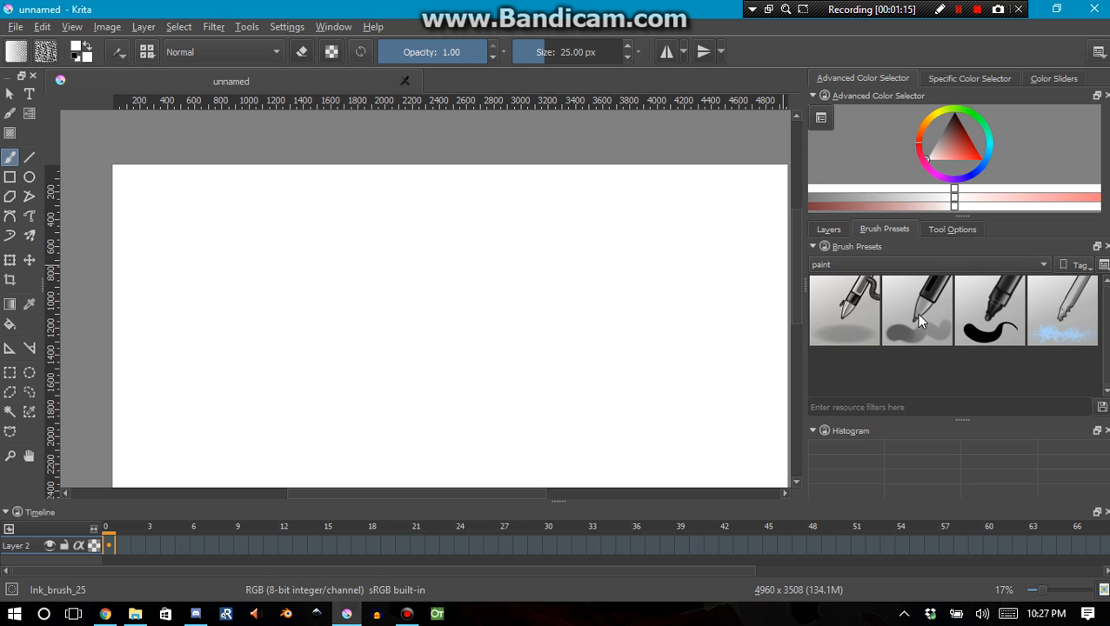
pyautogui.click(868, 264)
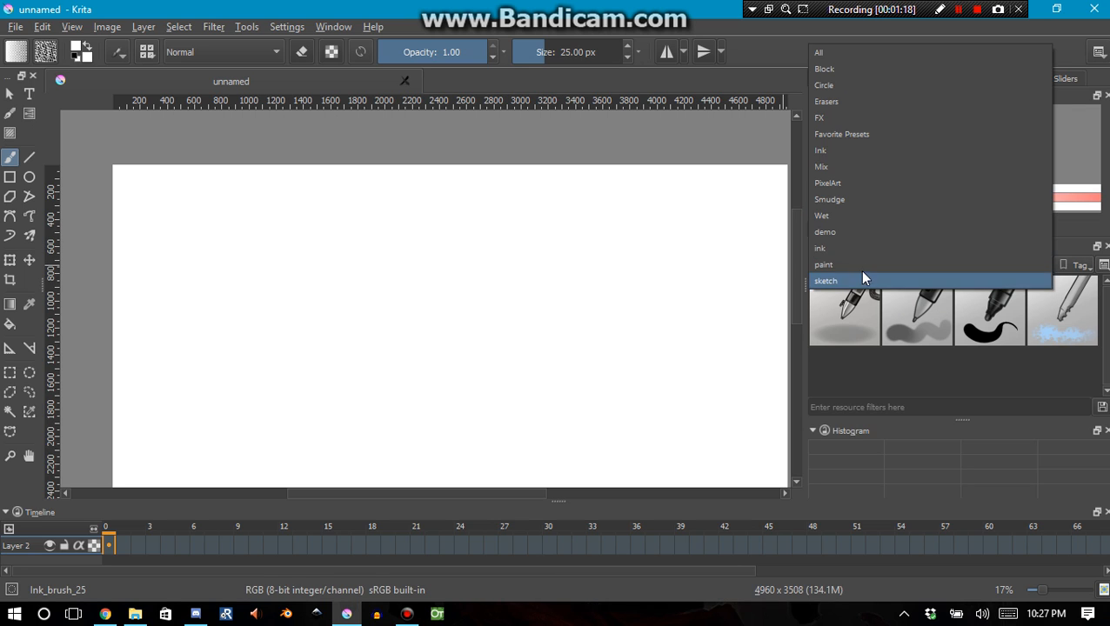
pyautogui.click(830, 56)
pyautogui.scroll(-3, 920, 363)
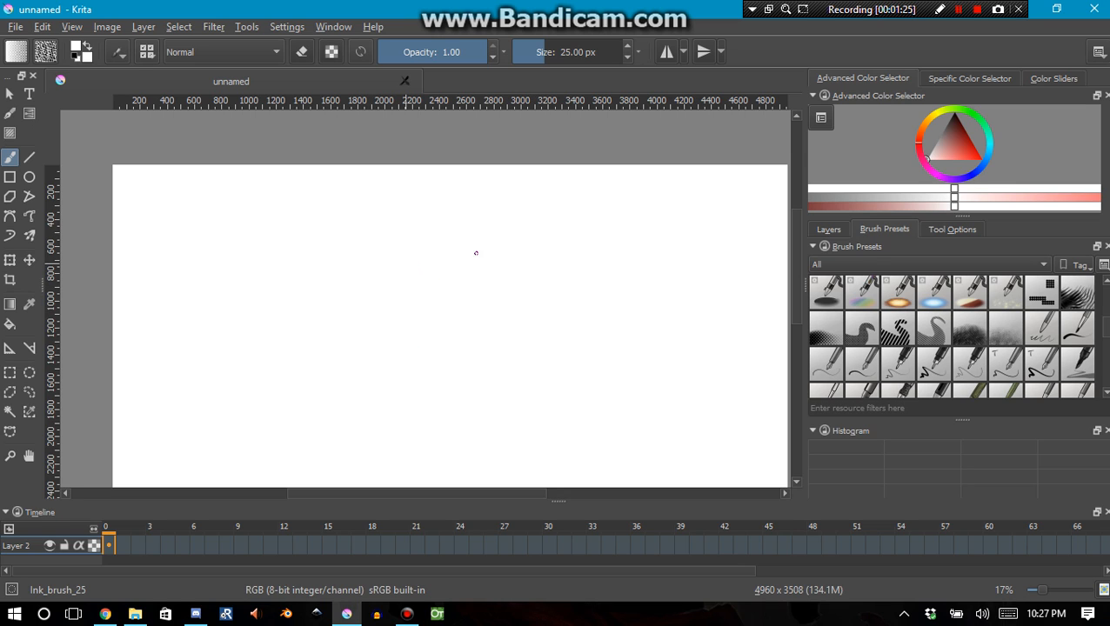
# Paint a short white test stroke on Layer 2 with the Ink_brush_25 preset and display the layer list
pyautogui.moveTo(476, 253); pyautogui.dragTo(454, 306)
pyautogui.click(846, 231)
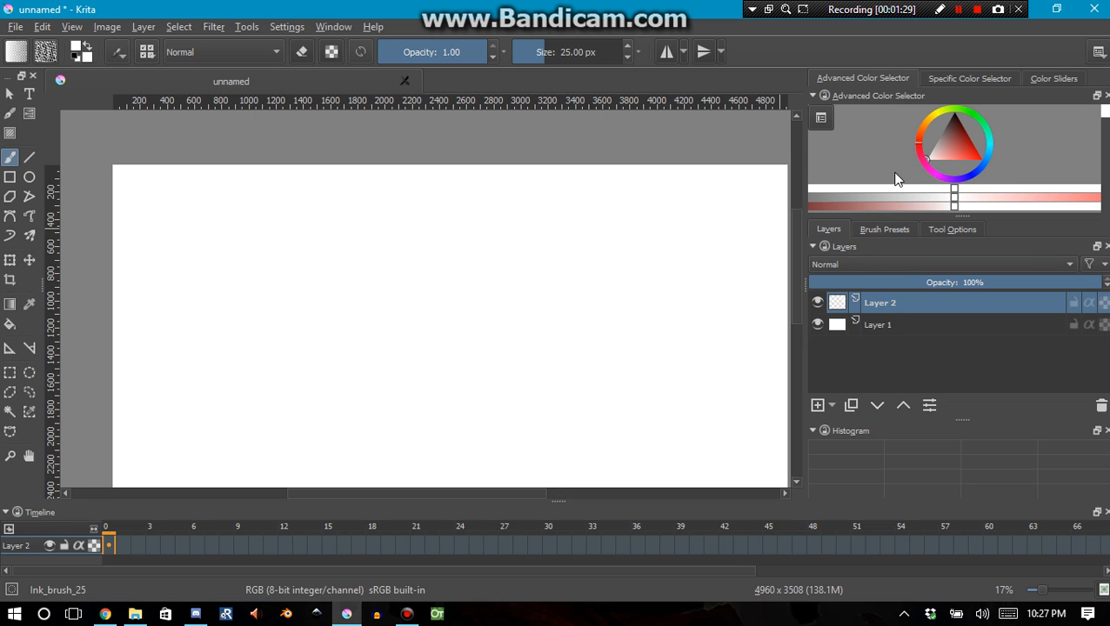
pyautogui.click(957, 9)
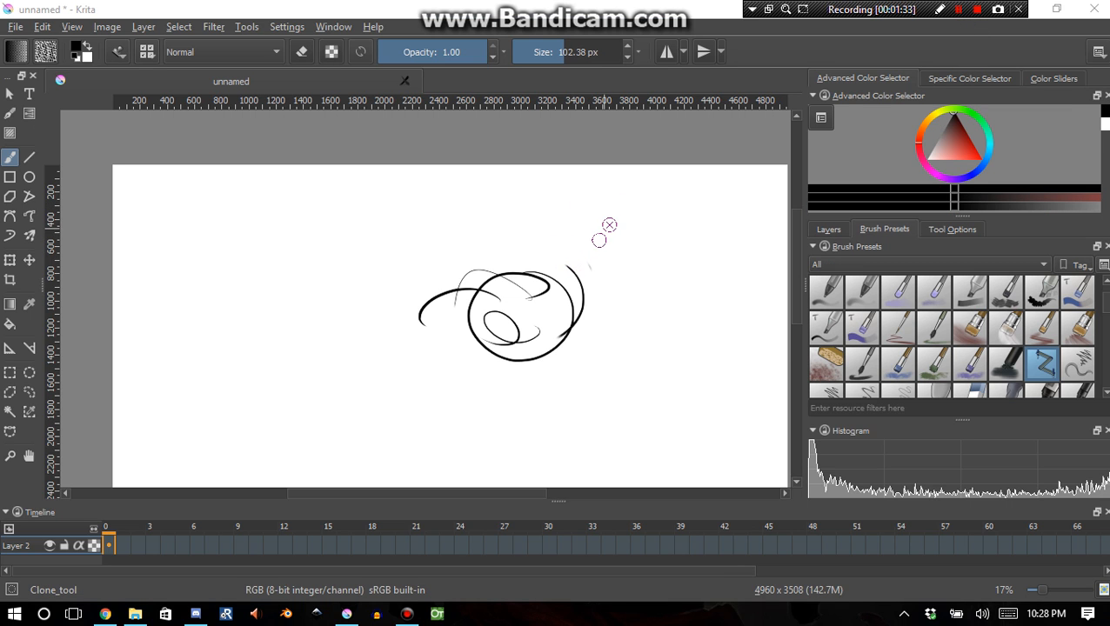
# Clone the arc at the circle's right side with the Clone_tool brush, and brush from a blank source over the curve left of the circle
pyautogui.keyDown('ctrl'); pyautogui.keyDown('alt'); pyautogui.click(653, 237); pyautogui.keyUp('alt'); pyautogui.keyUp('ctrl')
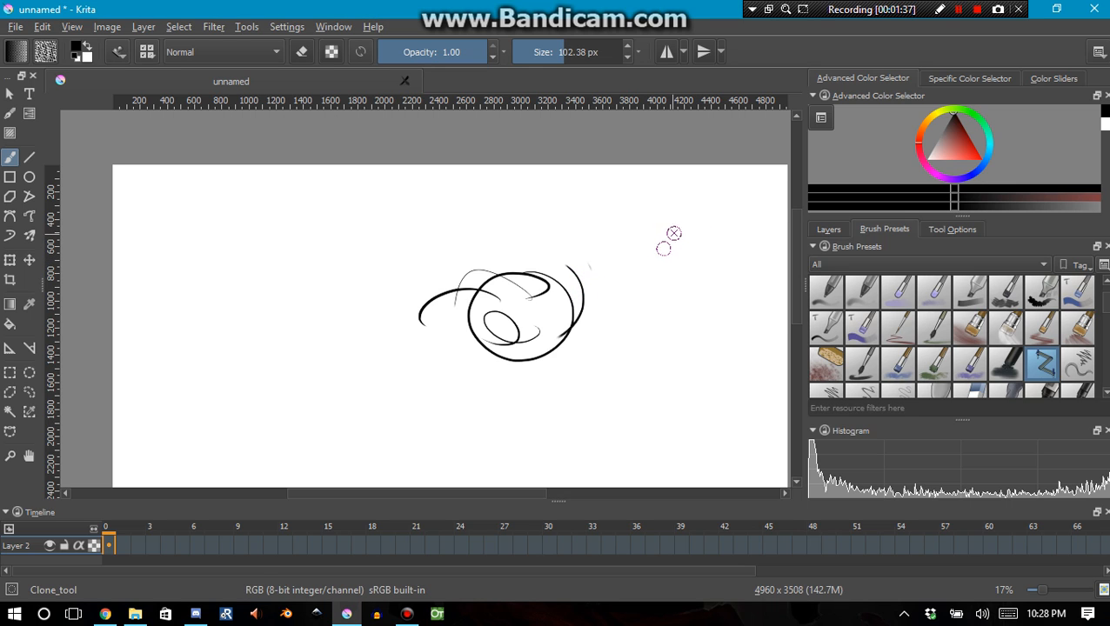
pyautogui.moveTo(575, 251)
pyautogui.mouseDown()
pyautogui.moveTo(579, 306)
pyautogui.moveTo(567, 330)
pyautogui.mouseUp()
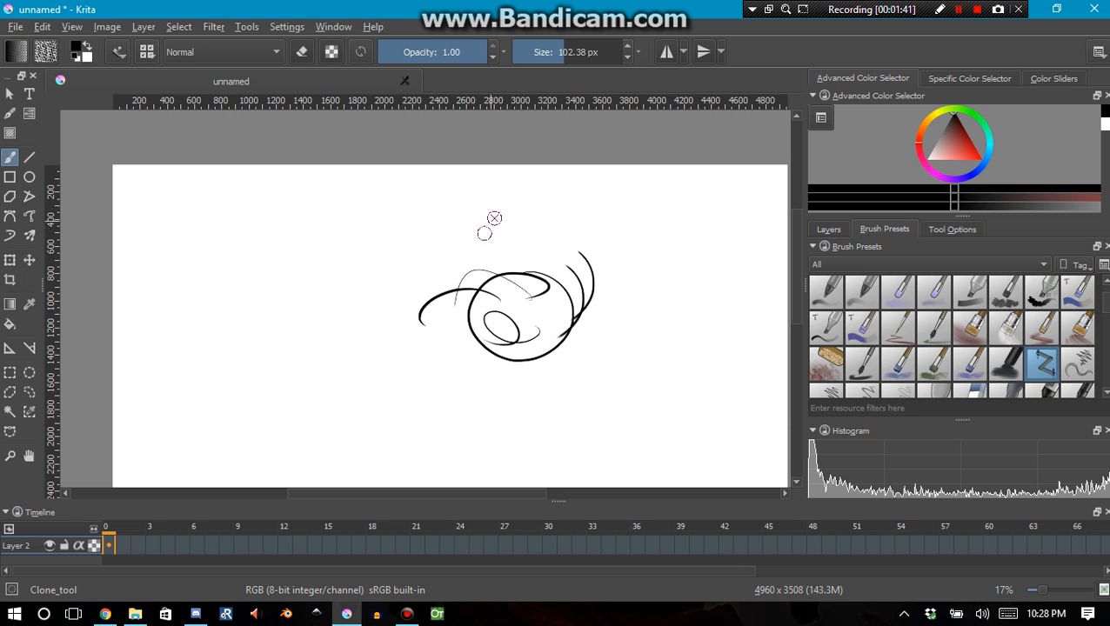
pyautogui.keyDown('ctrl'); pyautogui.click(426, 204); pyautogui.keyUp('ctrl')
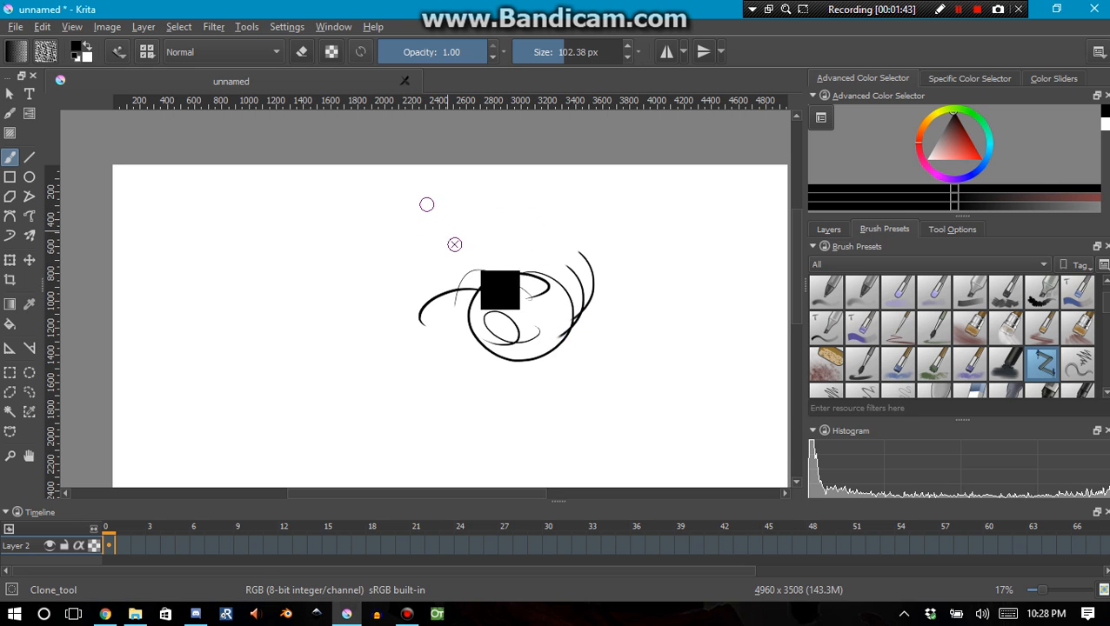
pyautogui.moveTo(479, 272)
pyautogui.mouseDown()
pyautogui.moveTo(460, 299)
pyautogui.moveTo(445, 291)
pyautogui.moveTo(425, 316)
pyautogui.mouseUp()
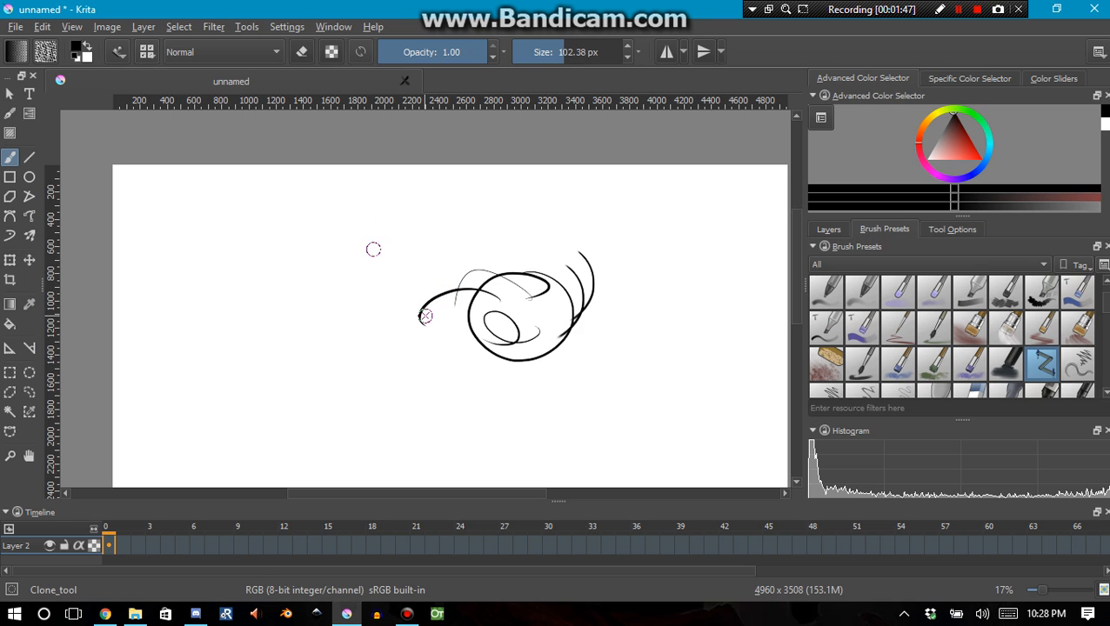
# Set a clone source in the blank area and brush with Clone_tool beside the arcs, copying them across the curve left of the circle
pyautogui.click(828, 230)
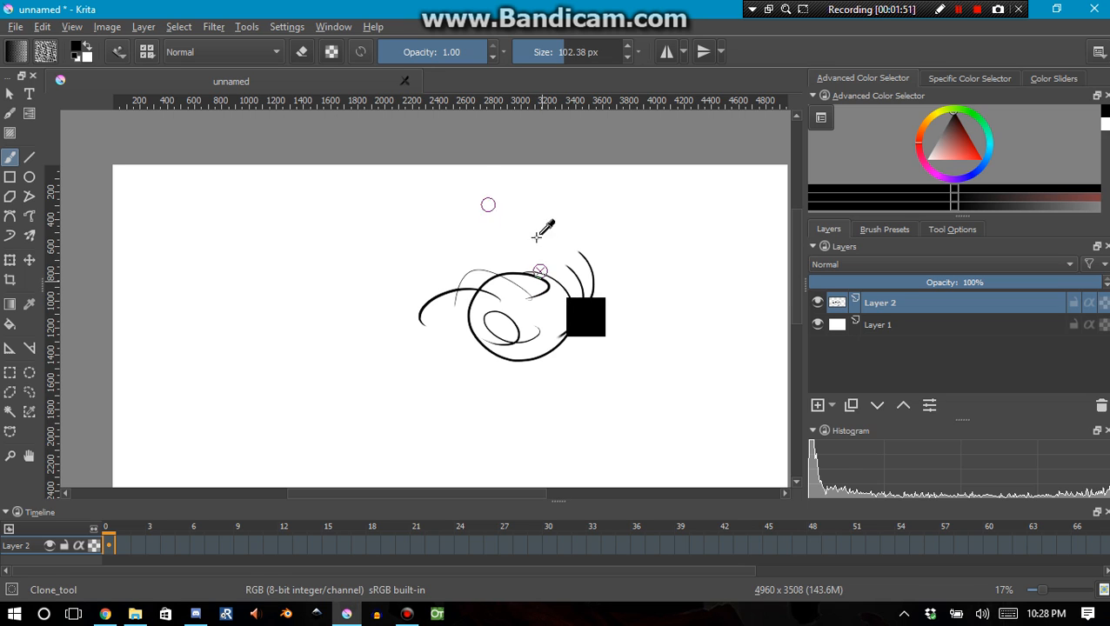
pyautogui.keyDown('ctrl'); pyautogui.click(723, 275); pyautogui.keyUp('ctrl')
pyautogui.moveTo(593, 283); pyautogui.dragTo(574, 292)
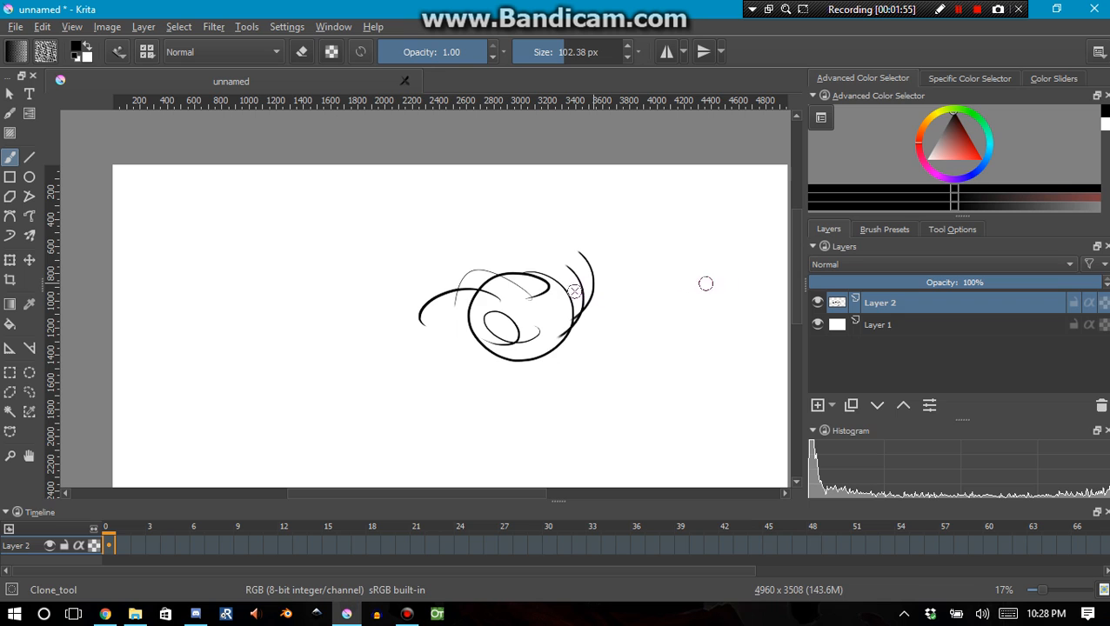
pyautogui.moveTo(463, 278)
pyautogui.mouseDown()
pyautogui.moveTo(446, 257)
pyautogui.moveTo(455, 303)
pyautogui.moveTo(442, 331)
pyautogui.moveTo(399, 354)
pyautogui.mouseUp()
# Set the outer arc's tip as clone source and copy the arcs and the circle's upper strokes into the empty area left of the sketch
pyautogui.keyDown('ctrl'); pyautogui.click(580, 250); pyautogui.keyUp('ctrl')
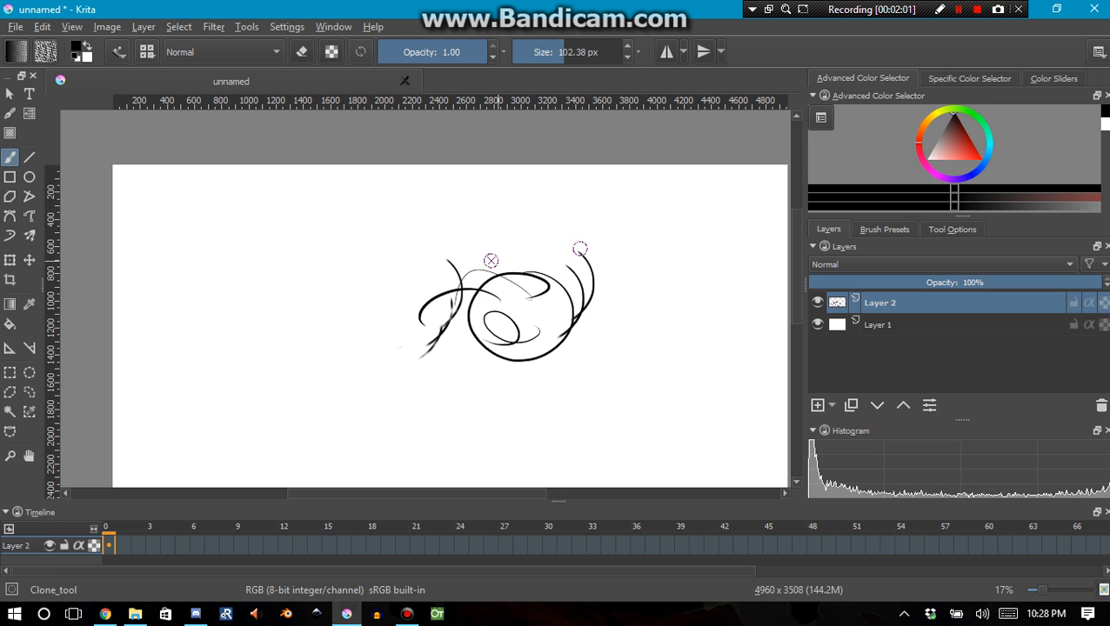
pyautogui.moveTo(360, 273)
pyautogui.mouseDown()
pyautogui.moveTo(376, 318)
pyautogui.moveTo(355, 329)
pyautogui.moveTo(350, 294)
pyautogui.moveTo(364, 335)
pyautogui.moveTo(326, 376)
pyautogui.mouseUp()
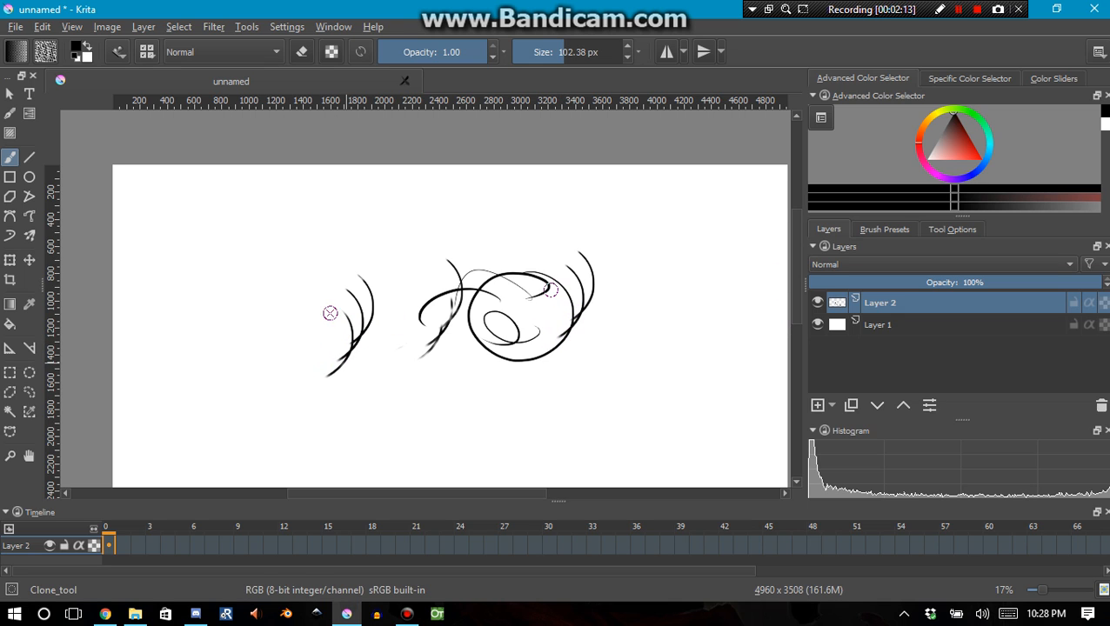
pyautogui.moveTo(330, 313)
pyautogui.mouseDown()
pyautogui.moveTo(292, 312)
pyautogui.moveTo(328, 321)
pyautogui.moveTo(338, 313)
pyautogui.moveTo(316, 294)
pyautogui.moveTo(312, 309)
pyautogui.moveTo(264, 304)
pyautogui.moveTo(321, 292)
pyautogui.mouseUp()
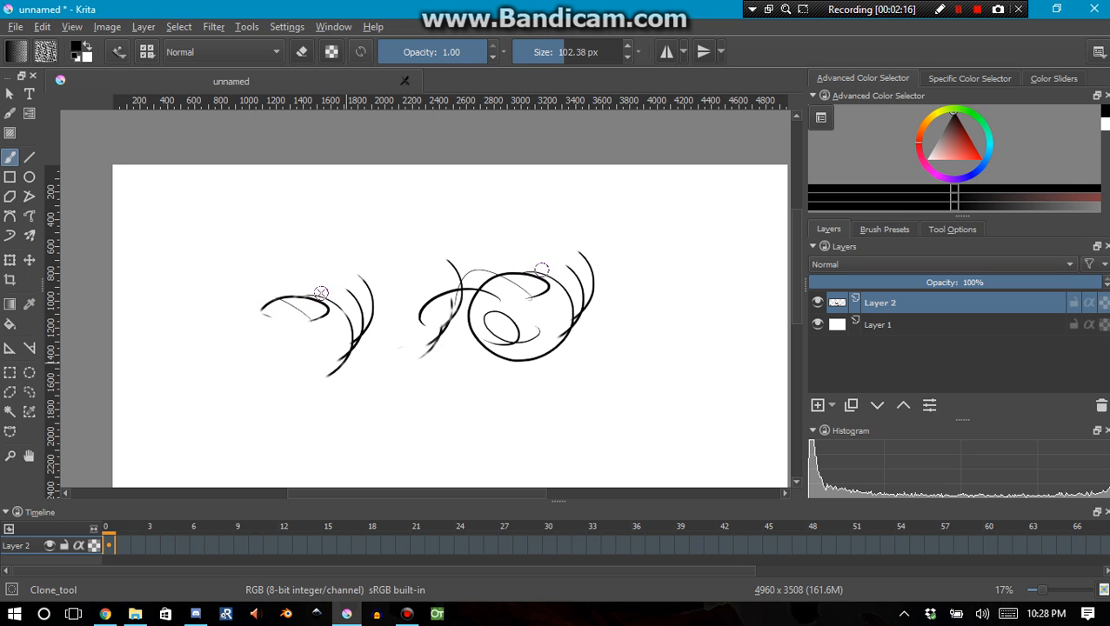
# Blend the arcs at the circle's right edge using the Basic_mix_soft brush at 100 px
pyautogui.click(875, 230)
pyautogui.click(958, 9)
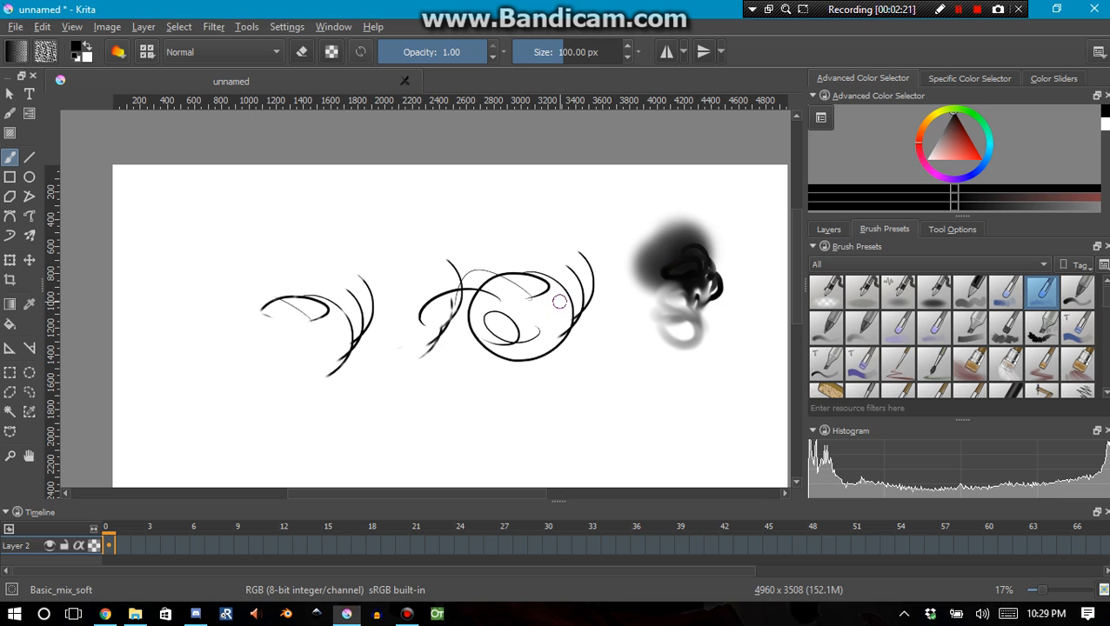
pyautogui.moveTo(557, 300)
pyautogui.mouseDown()
pyautogui.moveTo(561, 320)
pyautogui.moveTo(589, 278)
pyautogui.moveTo(566, 234)
pyautogui.moveTo(581, 250)
pyautogui.moveTo(576, 237)
pyautogui.moveTo(600, 244)
pyautogui.moveTo(593, 263)
pyautogui.moveTo(621, 240)
pyautogui.mouseUp()
pyautogui.click(958, 10)
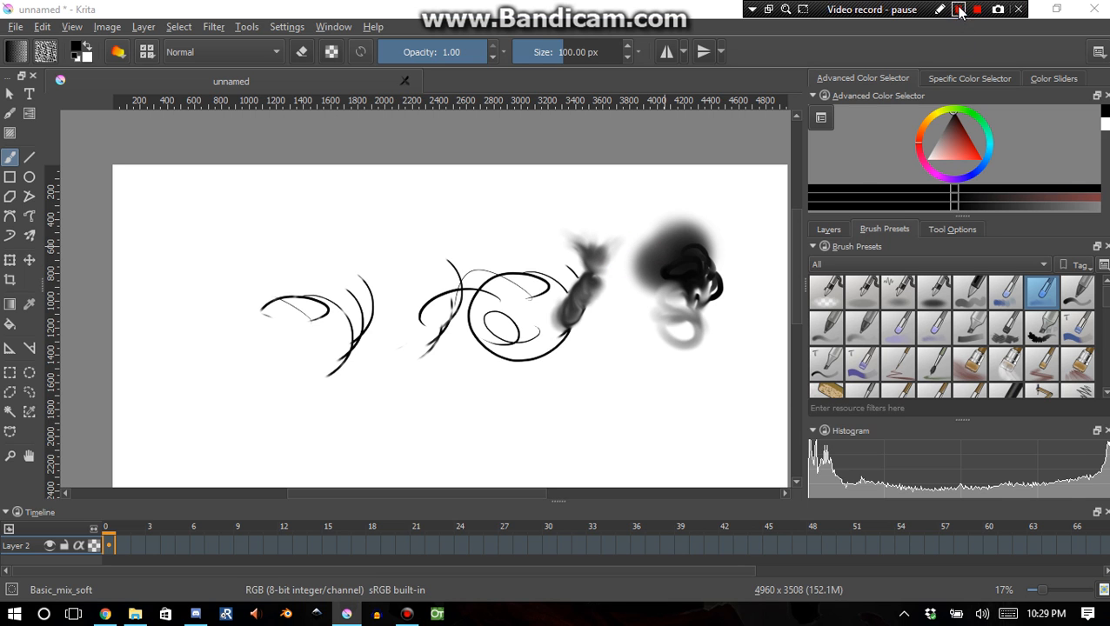
# Push the dark paint right of the circle sideways with the Move_tool brush at 358 px
pyautogui.click(959, 10)
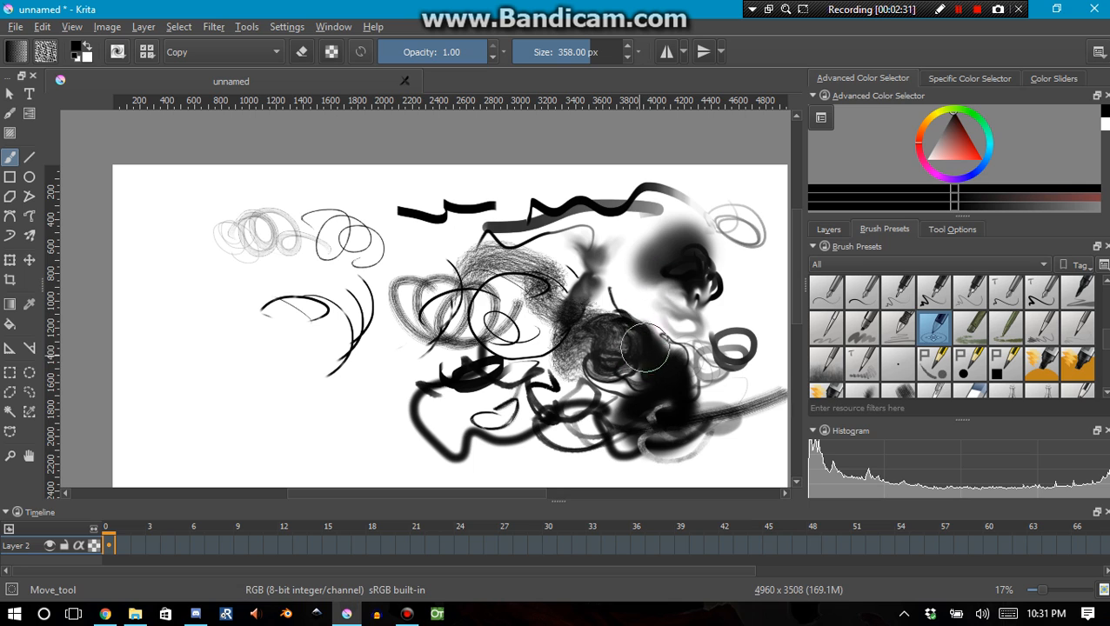
pyautogui.moveTo(643, 348)
pyautogui.mouseDown()
pyautogui.moveTo(650, 304)
pyautogui.moveTo(649, 354)
pyautogui.moveTo(661, 318)
pyautogui.moveTo(645, 336)
pyautogui.moveTo(655, 357)
pyautogui.moveTo(668, 344)
pyautogui.moveTo(663, 362)
pyautogui.moveTo(677, 354)
pyautogui.moveTo(684, 339)
pyautogui.moveTo(664, 367)
pyautogui.moveTo(686, 356)
pyautogui.moveTo(664, 311)
pyautogui.moveTo(697, 304)
pyautogui.moveTo(674, 331)
pyautogui.moveTo(704, 326)
pyautogui.moveTo(673, 348)
pyautogui.mouseUp()
pyautogui.click(957, 10)
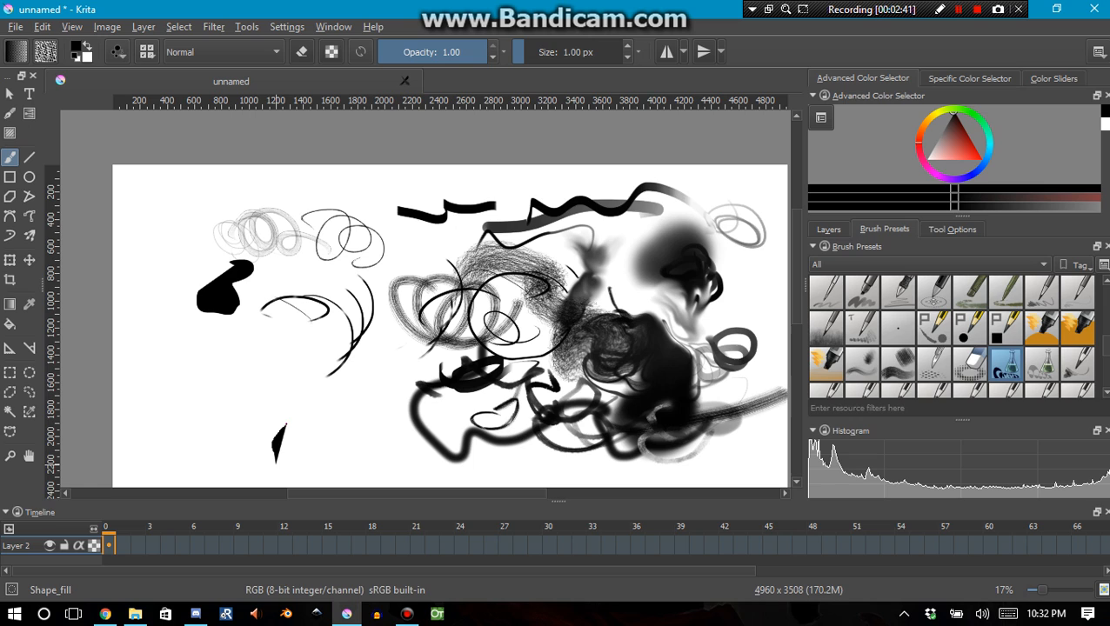
# Paint solid black freeform shapes in the lower left half of the canvas with the Shape_fill brush
pyautogui.moveTo(285, 424); pyautogui.dragTo(302, 414)
pyautogui.moveTo(328, 377)
pyautogui.mouseDown()
pyautogui.moveTo(346, 359)
pyautogui.moveTo(346, 311)
pyautogui.moveTo(305, 296)
pyautogui.moveTo(325, 313)
pyautogui.moveTo(307, 318)
pyautogui.moveTo(276, 299)
pyautogui.moveTo(251, 333)
pyautogui.moveTo(235, 396)
pyautogui.moveTo(277, 462)
pyautogui.mouseUp()
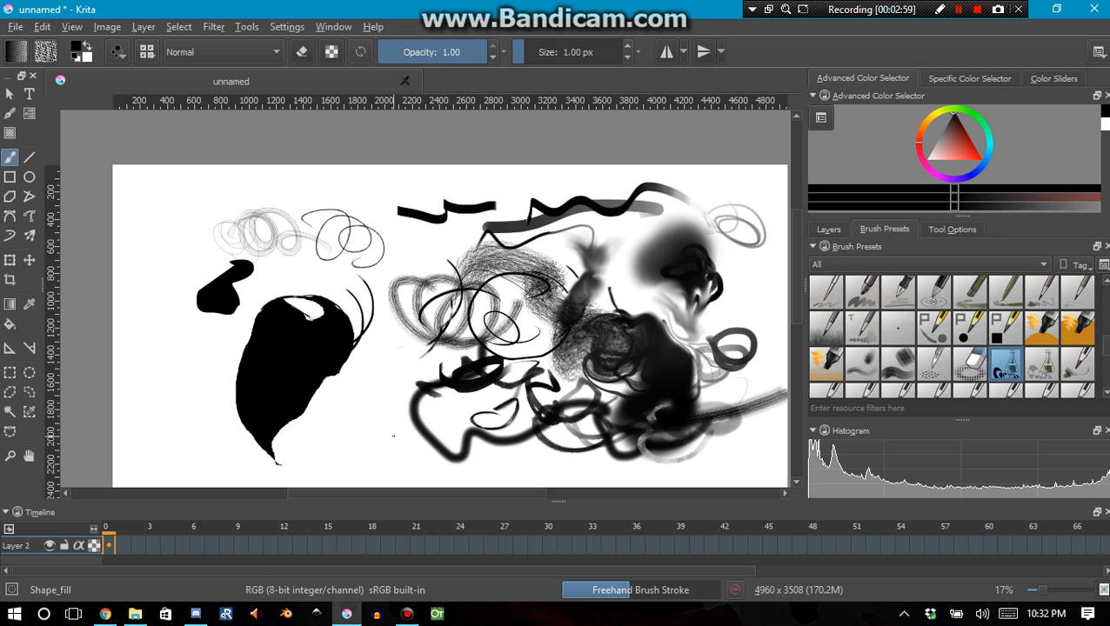
pyautogui.moveTo(391, 440)
pyautogui.mouseDown()
pyautogui.moveTo(389, 352)
pyautogui.moveTo(358, 363)
pyautogui.moveTo(355, 418)
pyautogui.moveTo(374, 433)
pyautogui.moveTo(344, 472)
pyautogui.moveTo(395, 473)
pyautogui.moveTo(402, 443)
pyautogui.mouseUp()
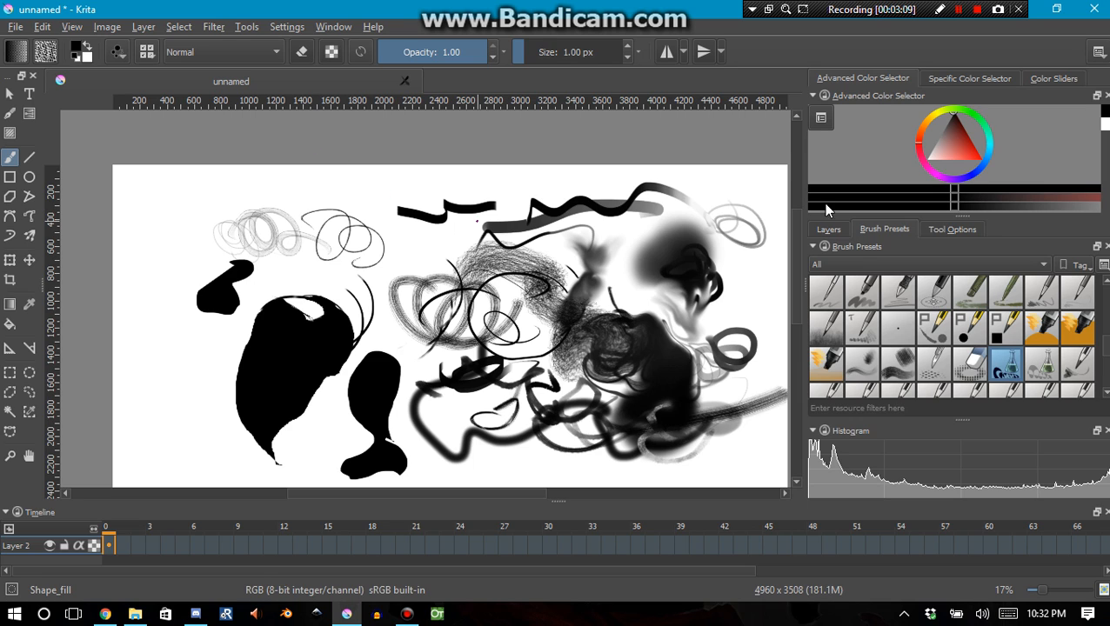
# Delete Layer 2 with all the brush tests on it
pyautogui.click(831, 230)
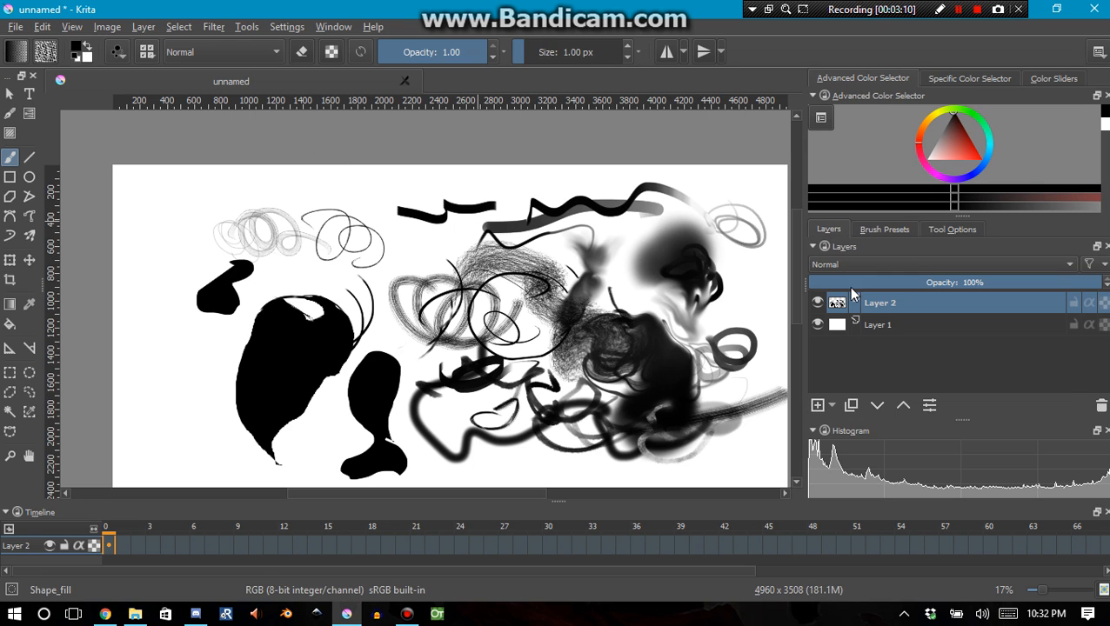
pyautogui.click(1100, 406)
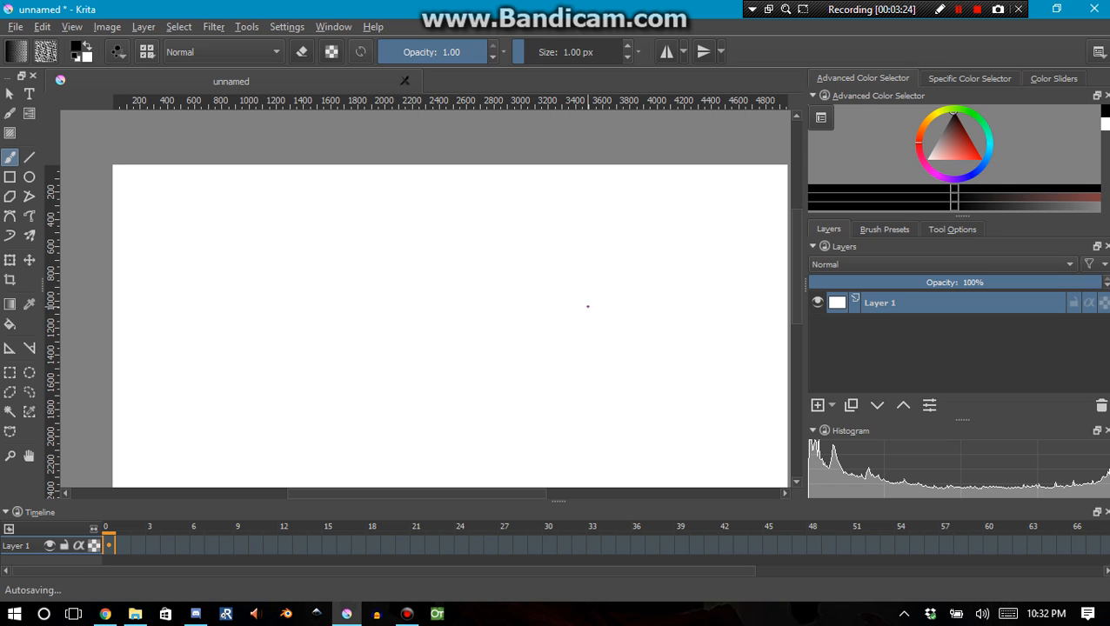
# Try a solid black head-and-neck silhouette on Layer 1 with the Shape_fill brush and undo it
pyautogui.moveTo(400, 336)
pyautogui.mouseDown()
pyautogui.moveTo(391, 364)
pyautogui.moveTo(382, 304)
pyautogui.moveTo(362, 302)
pyautogui.moveTo(388, 321)
pyautogui.mouseUp()
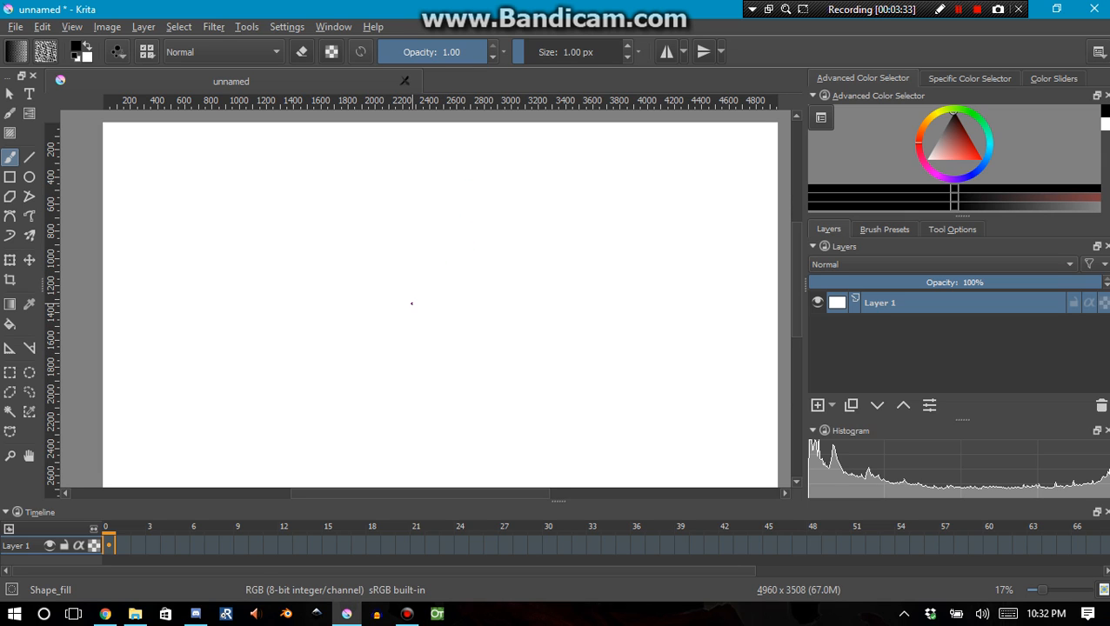
pyautogui.moveTo(410, 276)
pyautogui.mouseDown()
pyautogui.moveTo(379, 225)
pyautogui.moveTo(390, 181)
pyautogui.moveTo(439, 137)
pyautogui.moveTo(502, 152)
pyautogui.moveTo(514, 203)
pyautogui.moveTo(458, 276)
pyautogui.moveTo(455, 303)
pyautogui.moveTo(419, 310)
pyautogui.moveTo(401, 288)
pyautogui.mouseUp()
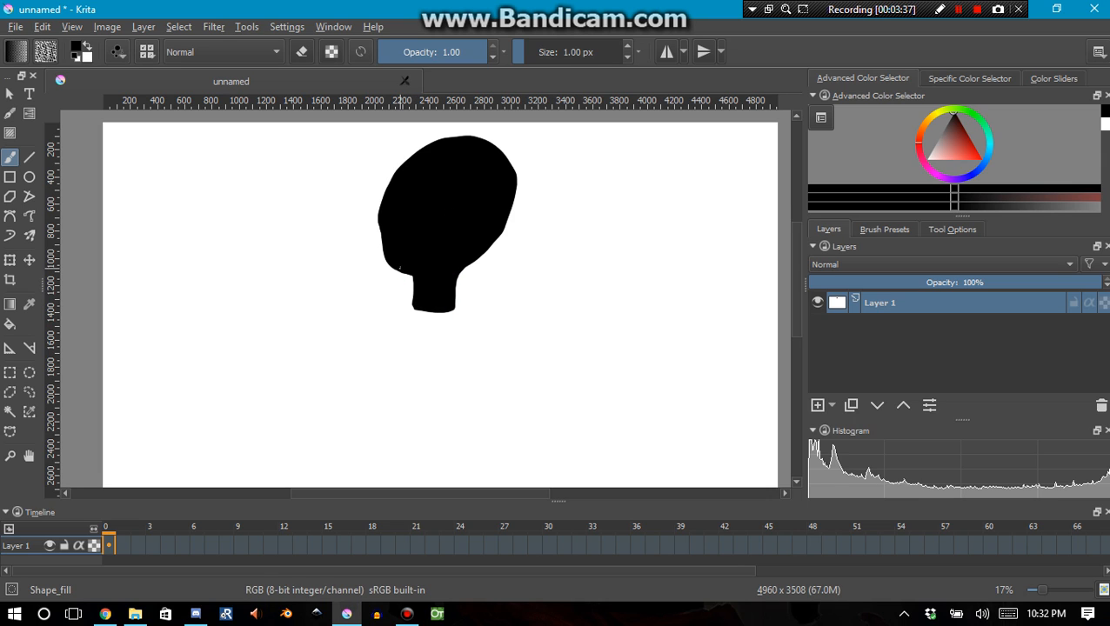
pyautogui.hotkey('ctrl', 'z')
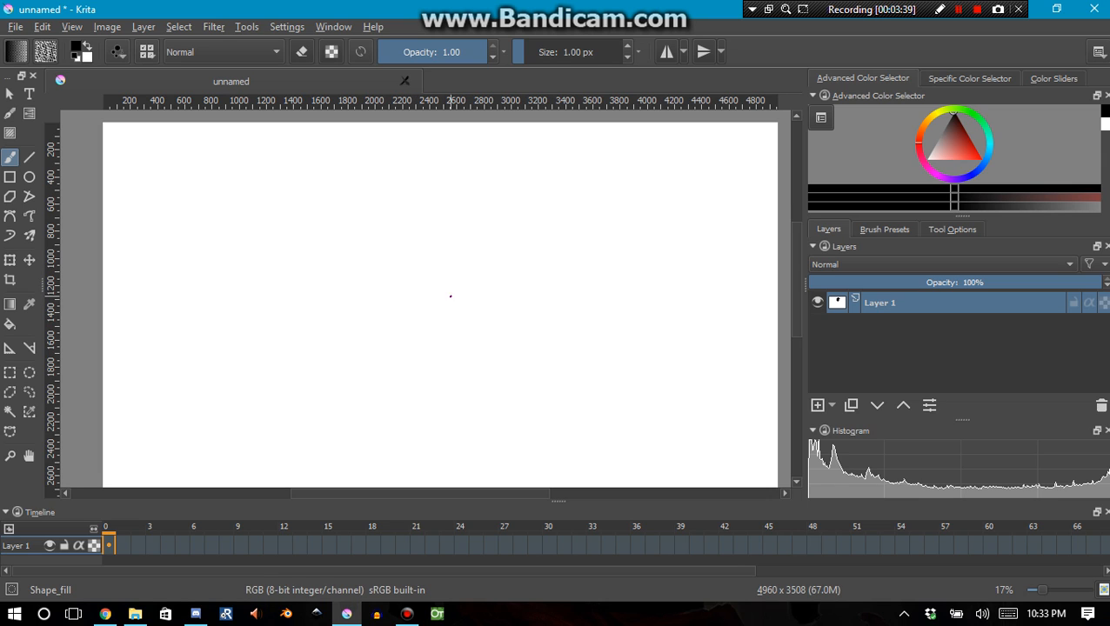
# Try freehand strokes with the Fill_circle brush at 50 px on the blank canvas and undo them
pyautogui.click(958, 9)
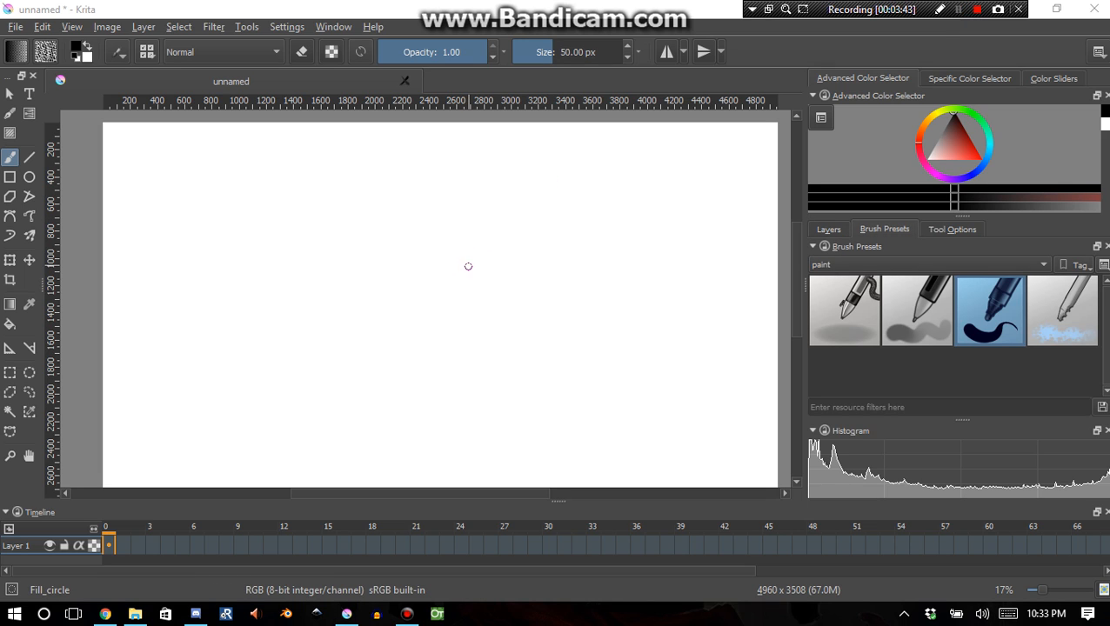
pyautogui.moveTo(469, 269)
pyautogui.mouseDown()
pyautogui.moveTo(477, 236)
pyautogui.moveTo(472, 310)
pyautogui.moveTo(479, 267)
pyautogui.moveTo(431, 264)
pyautogui.moveTo(398, 285)
pyautogui.mouseUp()
pyautogui.hotkey('ctrl', 'z')
pyautogui.hotkey('ctrl', 'z')
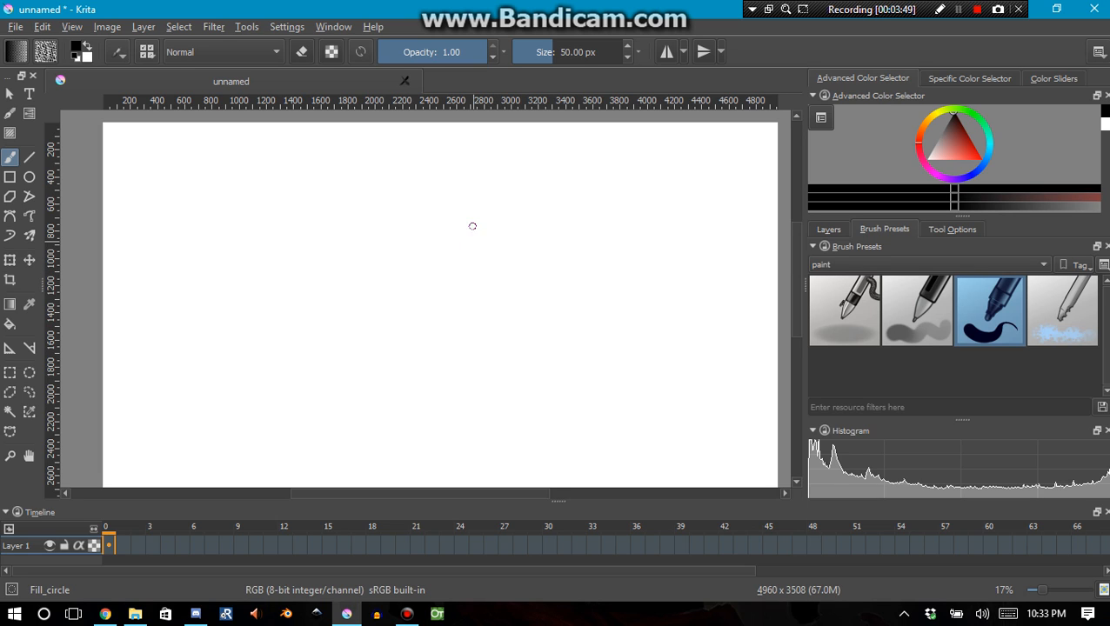
# Sketch the rounded outline of a head near the top centre of the canvas with thin black Fill_circle strokes
pyautogui.moveTo(471, 232)
pyautogui.mouseDown()
pyautogui.moveTo(475, 171)
pyautogui.moveTo(466, 158)
pyautogui.moveTo(444, 151)
pyautogui.moveTo(428, 205)
pyautogui.moveTo(442, 149)
pyautogui.moveTo(465, 143)
pyautogui.moveTo(476, 198)
pyautogui.mouseUp()
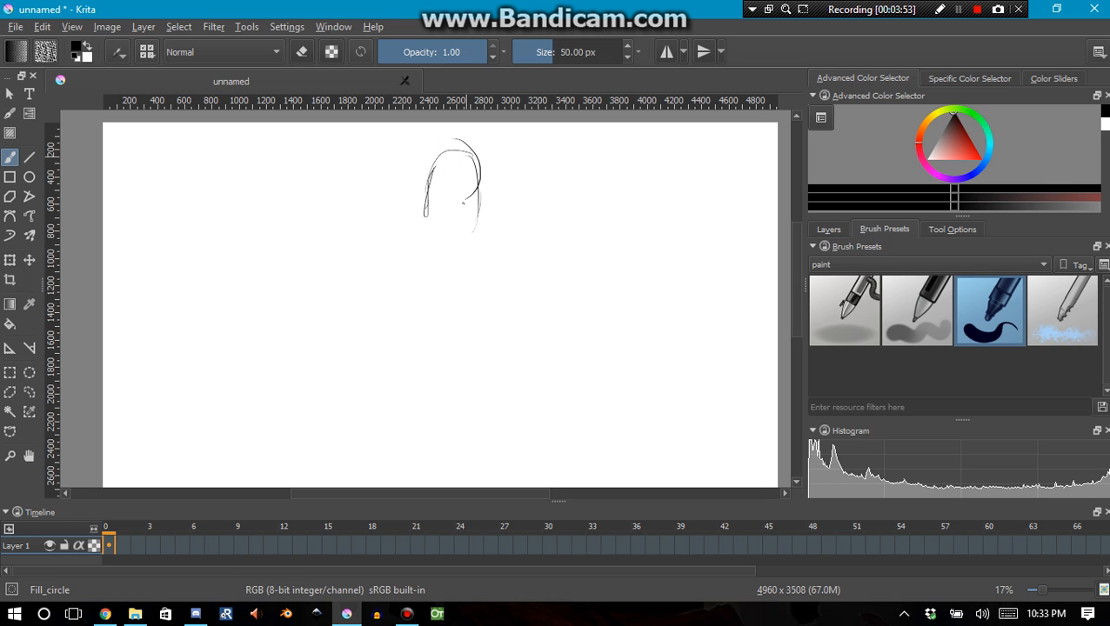
pyautogui.moveTo(453, 150)
pyautogui.mouseDown()
pyautogui.moveTo(477, 152)
pyautogui.moveTo(439, 205)
pyautogui.moveTo(427, 176)
pyautogui.moveTo(426, 203)
pyautogui.moveTo(461, 216)
pyautogui.moveTo(477, 193)
pyautogui.mouseUp()
pyautogui.scroll(2, 431, 199)
pyautogui.scroll(-2, 429, 162)
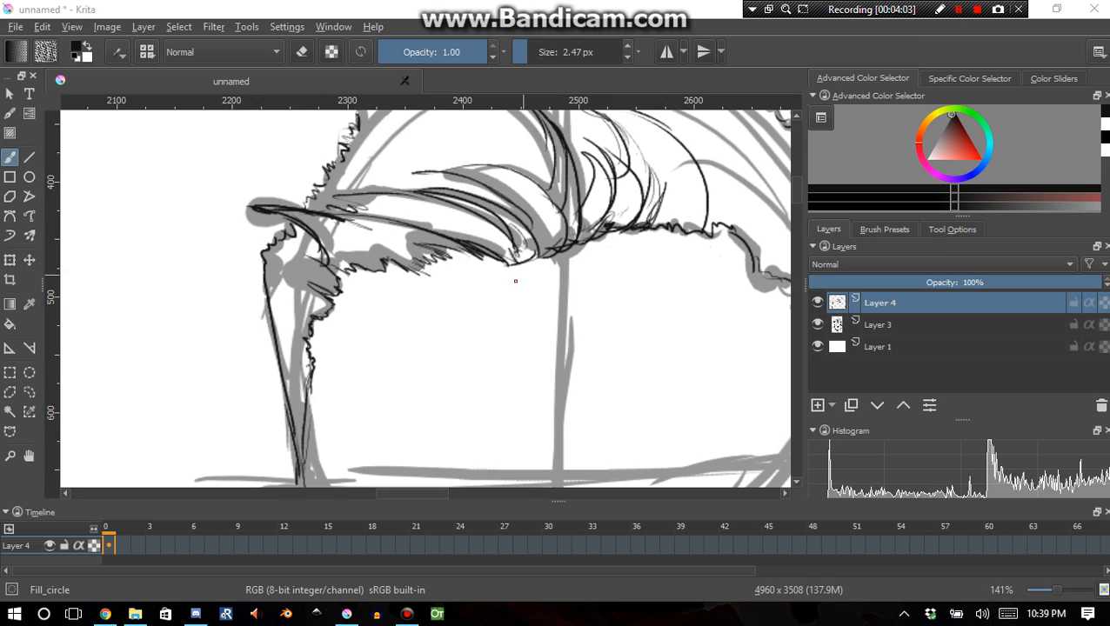
# Add thin curved black strands to the right side of the hair on Layer 4 with the Fill_circle brush
pyautogui.press('-')
pyautogui.moveTo(598, 341)
pyautogui.mouseDown()
pyautogui.moveTo(572, 313)
pyautogui.moveTo(511, 311)
pyautogui.mouseUp()
pyautogui.hotkey('ctrl', 'z')
pyautogui.scroll(2, 524, 318)
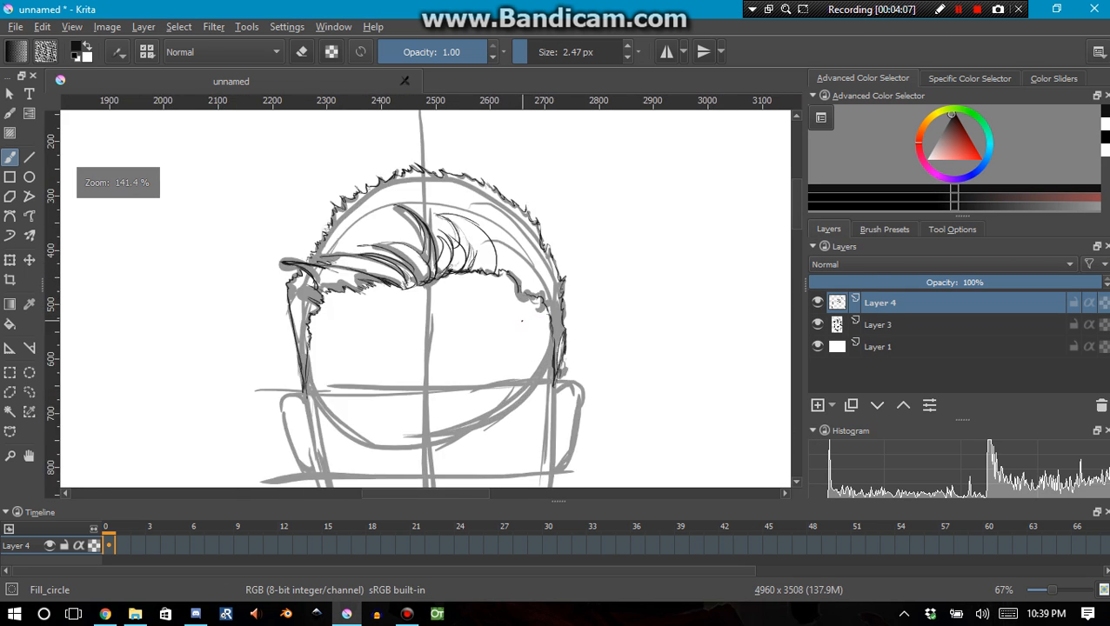
pyautogui.scroll(6, 523, 320)
pyautogui.scroll(-3, 533, 272)
pyautogui.scroll(-3, 534, 220)
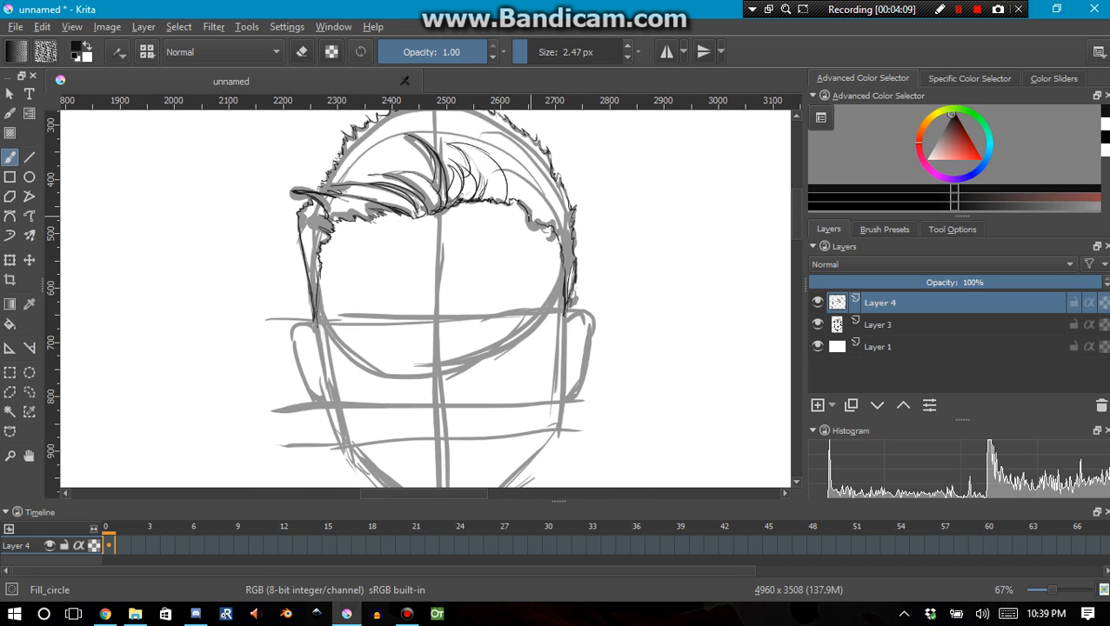
pyautogui.moveTo(530, 213); pyautogui.dragTo(527, 177)
pyautogui.moveTo(548, 211); pyautogui.dragTo(529, 178)
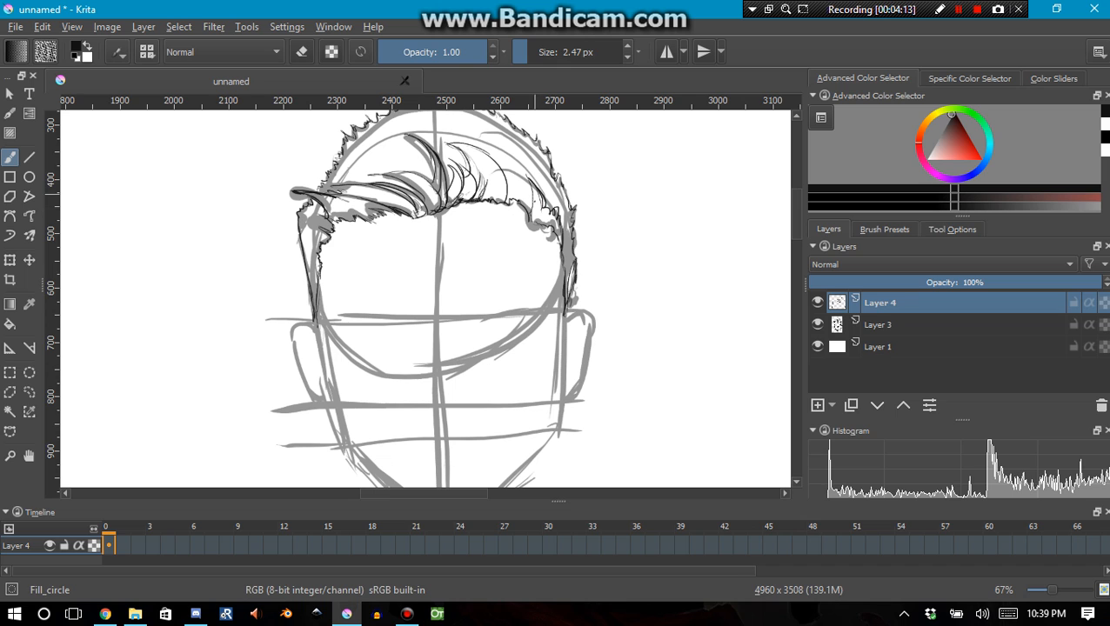
pyautogui.moveTo(527, 193)
pyautogui.mouseDown()
pyautogui.moveTo(513, 162)
pyautogui.moveTo(522, 176)
pyautogui.mouseUp()
# Ink the right side of the face from the sideburn down to the jaw corner over the grey guide
pyautogui.moveTo(514, 299)
pyautogui.mouseDown()
pyautogui.moveTo(443, 214)
pyautogui.moveTo(485, 261)
pyautogui.moveTo(469, 377)
pyautogui.moveTo(435, 414)
pyautogui.mouseUp()
pyautogui.scroll(1, 464, 177)
pyautogui.scroll(2, 476, 337)
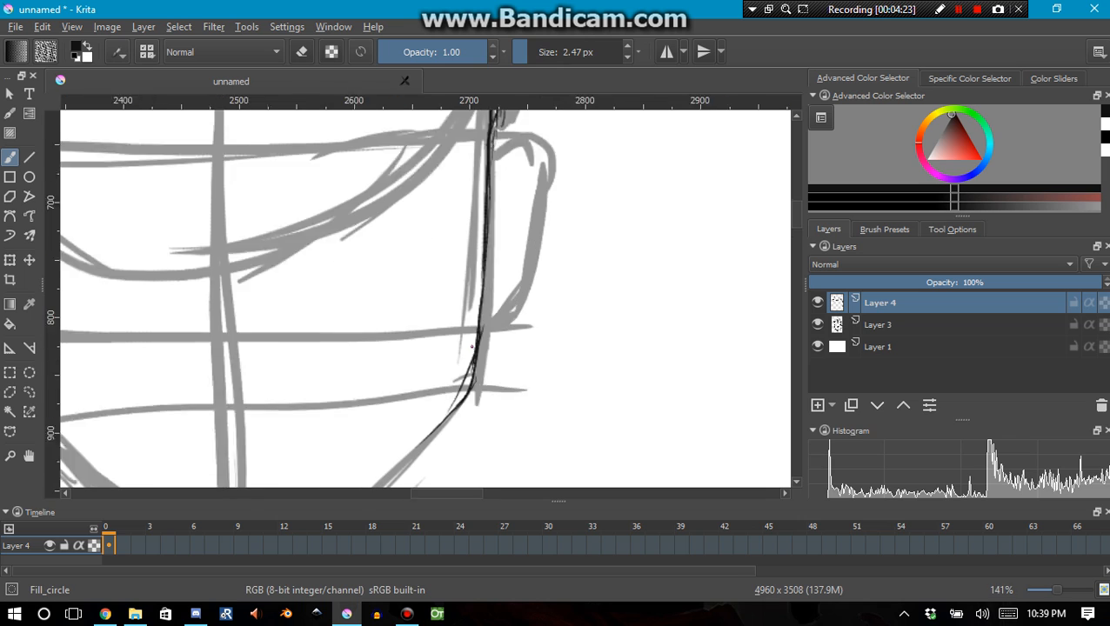
pyautogui.moveTo(484, 282)
pyautogui.mouseDown()
pyautogui.moveTo(465, 397)
pyautogui.moveTo(476, 372)
pyautogui.moveTo(442, 438)
pyautogui.mouseUp()
pyautogui.moveTo(467, 400); pyautogui.dragTo(437, 439)
# Ink the right jawline diagonally from the jaw corner down to the chin with overlapping thin strokes
pyautogui.moveTo(530, 345)
pyautogui.mouseDown()
pyautogui.moveTo(537, 299)
pyautogui.moveTo(448, 381)
pyautogui.mouseUp()
pyautogui.moveTo(372, 412); pyautogui.dragTo(513, 282)
pyautogui.hotkey('ctrl', 'z')
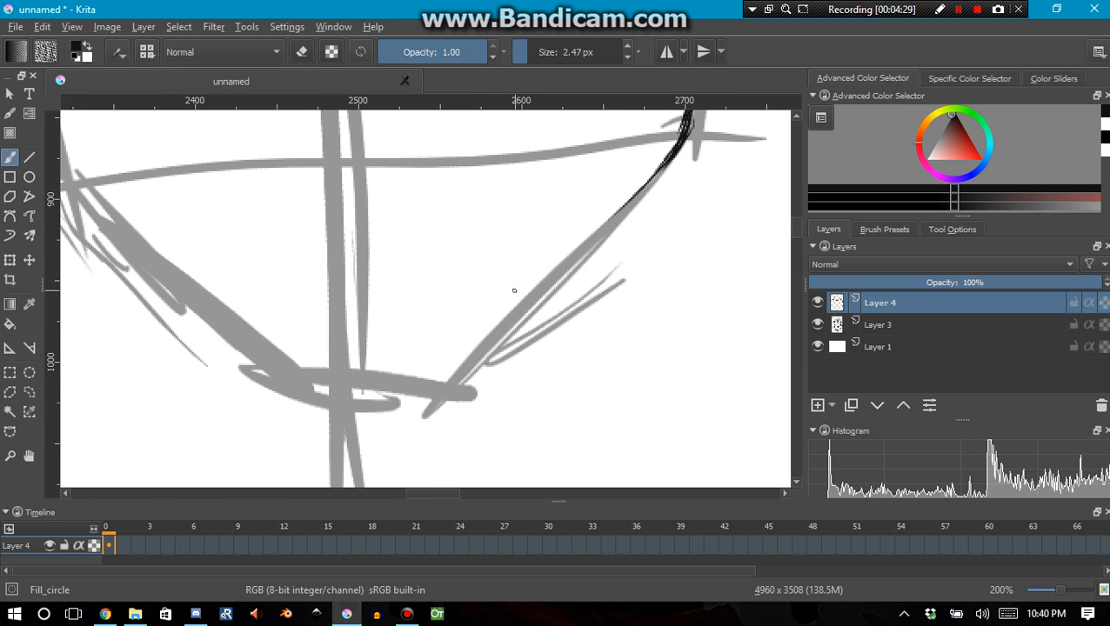
pyautogui.moveTo(649, 177); pyautogui.dragTo(546, 265)
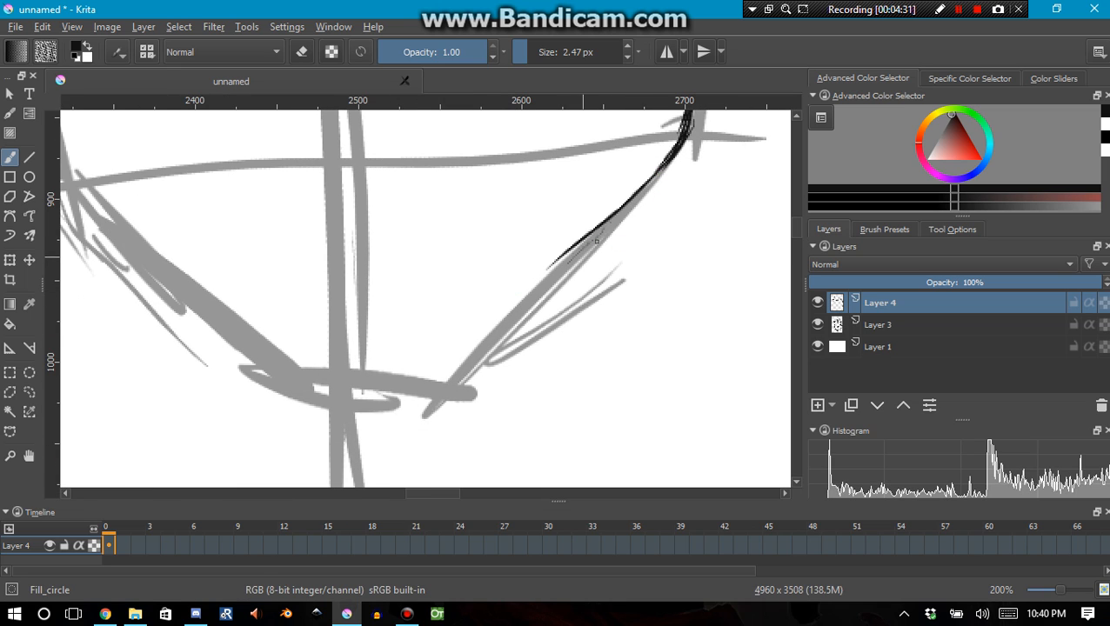
pyautogui.moveTo(607, 230); pyautogui.dragTo(486, 341)
pyautogui.moveTo(620, 207); pyautogui.dragTo(456, 369)
pyautogui.moveTo(494, 336)
pyautogui.mouseDown()
pyautogui.moveTo(427, 389)
pyautogui.moveTo(369, 408)
pyautogui.mouseUp()
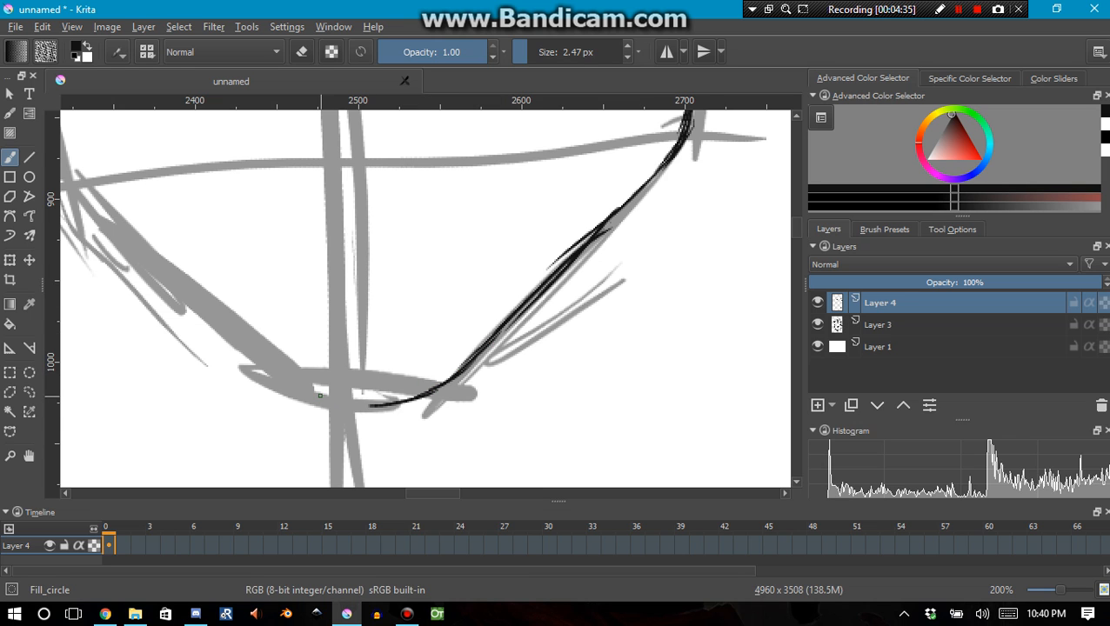
# Ink the flat base of the chin and the left jawline up to the left jaw corner
pyautogui.scroll(-3, 319, 395)
pyautogui.scroll(2, 340, 339)
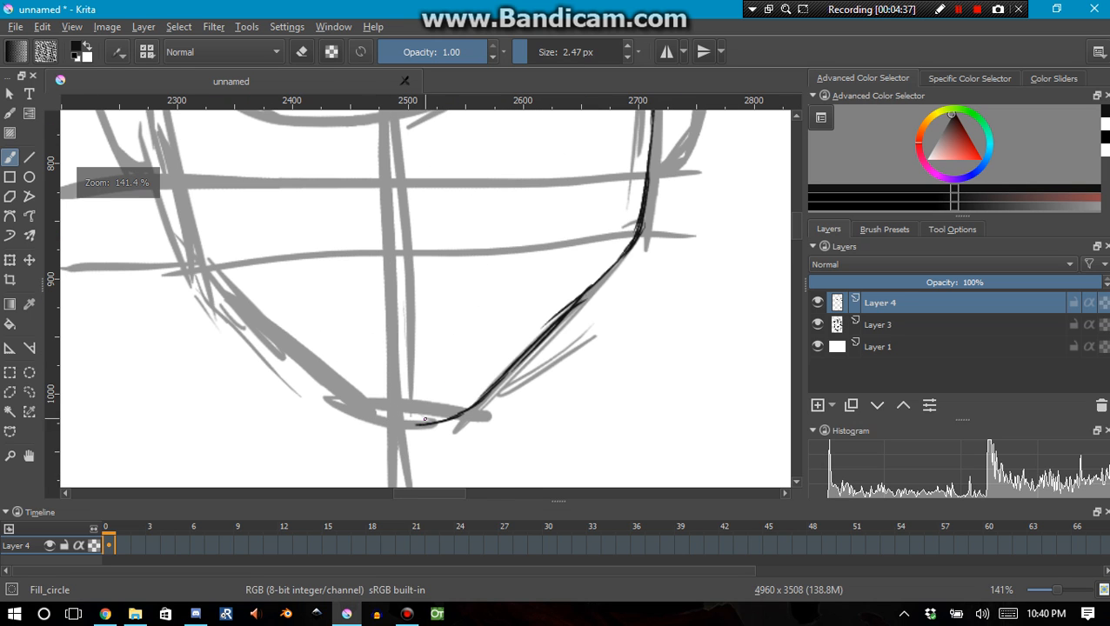
pyautogui.moveTo(439, 419); pyautogui.dragTo(357, 415)
pyautogui.moveTo(426, 421)
pyautogui.mouseDown()
pyautogui.moveTo(346, 411)
pyautogui.moveTo(324, 376)
pyautogui.mouseUp()
pyautogui.moveTo(363, 419); pyautogui.dragTo(268, 331)
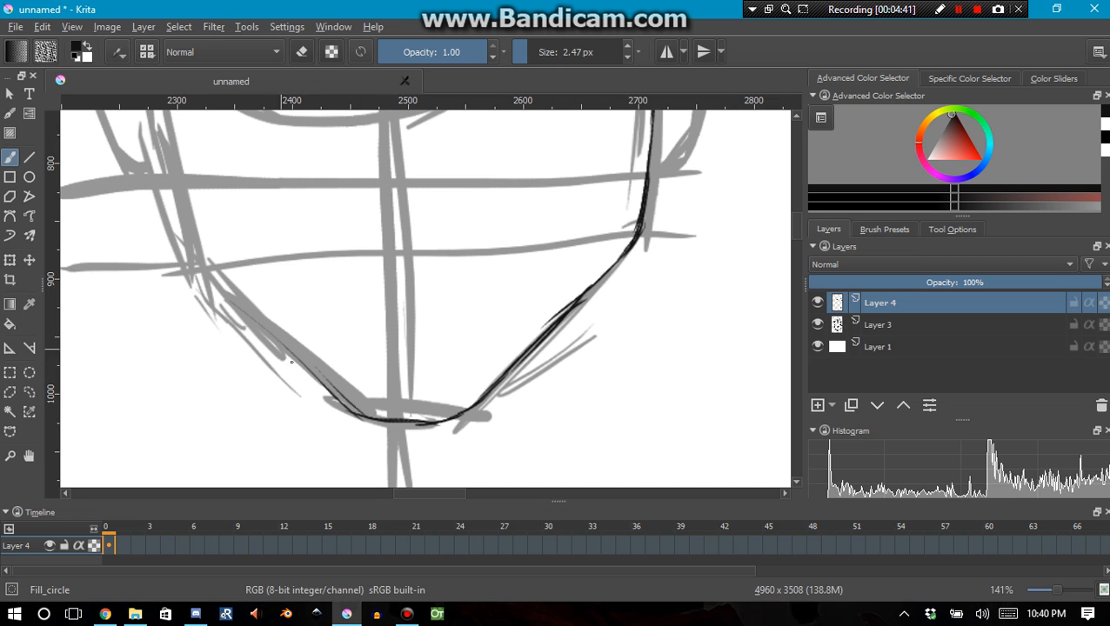
pyautogui.moveTo(334, 395)
pyautogui.mouseDown()
pyautogui.moveTo(212, 292)
pyautogui.moveTo(184, 253)
pyautogui.mouseUp()
pyautogui.moveTo(267, 303); pyautogui.dragTo(415, 414)
pyautogui.moveTo(366, 353); pyautogui.dragTo(405, 408)
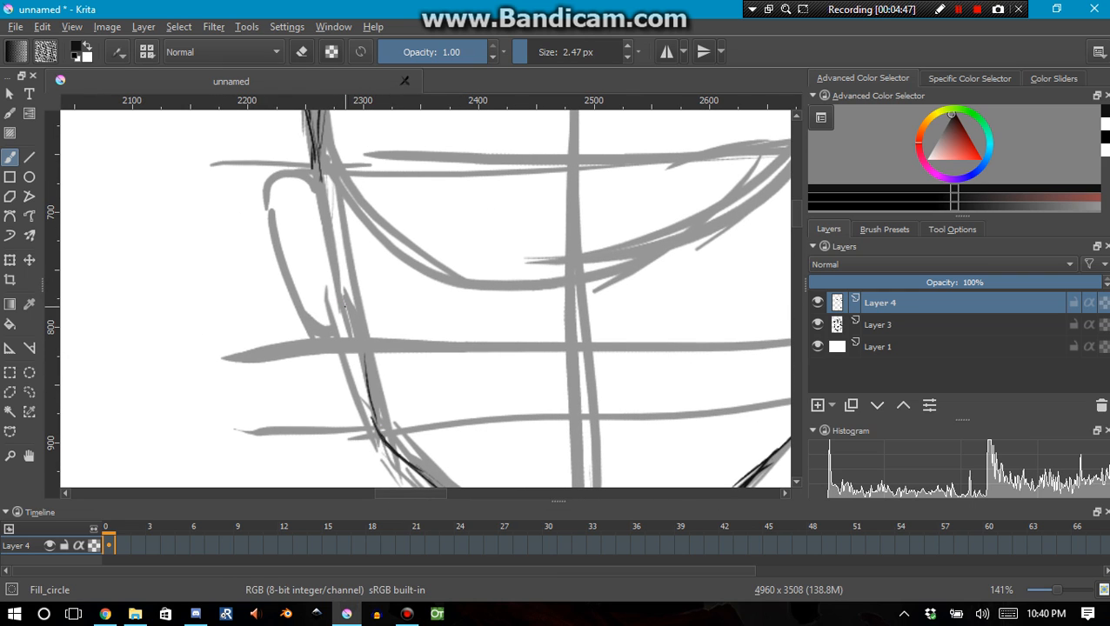
pyautogui.moveTo(341, 297); pyautogui.dragTo(365, 421)
pyautogui.moveTo(345, 344); pyautogui.dragTo(376, 423)
pyautogui.hotkey('ctrl', 'z')
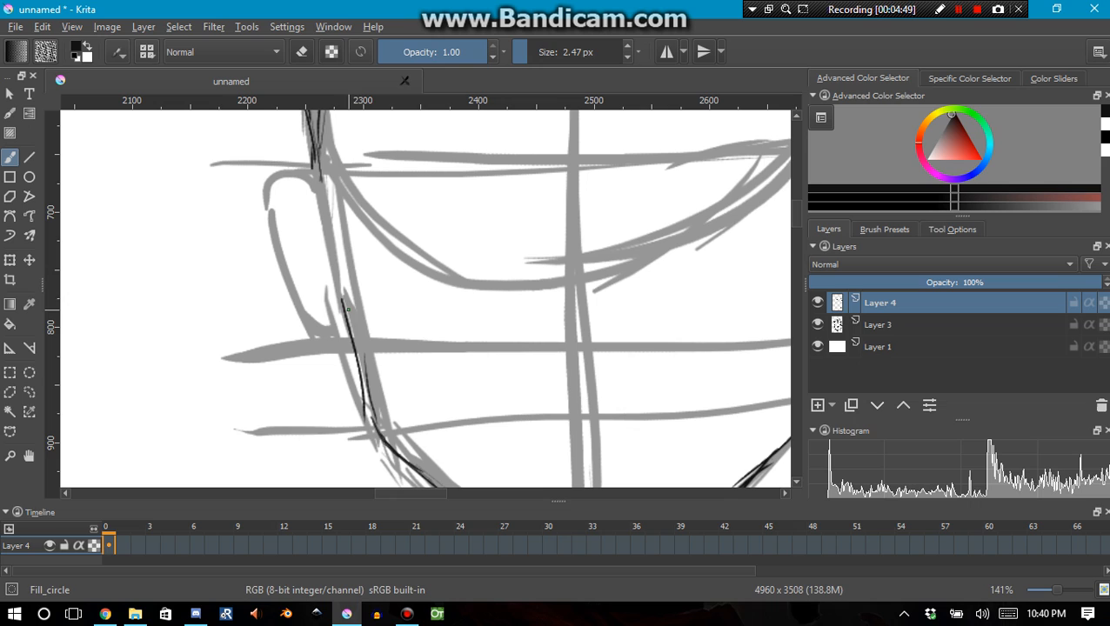
pyautogui.moveTo(345, 303)
pyautogui.mouseDown()
pyautogui.moveTo(383, 431)
pyautogui.moveTo(358, 369)
pyautogui.mouseUp()
pyautogui.hotkey('ctrl', 'z')
pyautogui.hotkey('ctrl', 'z')
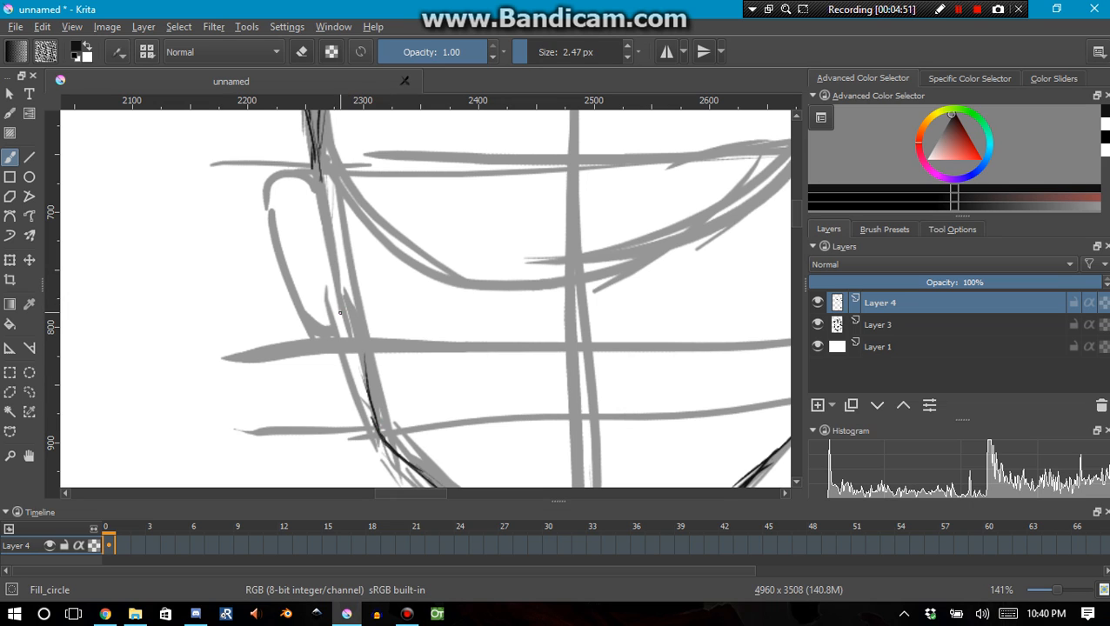
# Ink the left side of the face between the jaw corner and the sideburn
pyautogui.moveTo(340, 299); pyautogui.dragTo(369, 397)
pyautogui.moveTo(356, 334); pyautogui.dragTo(374, 424)
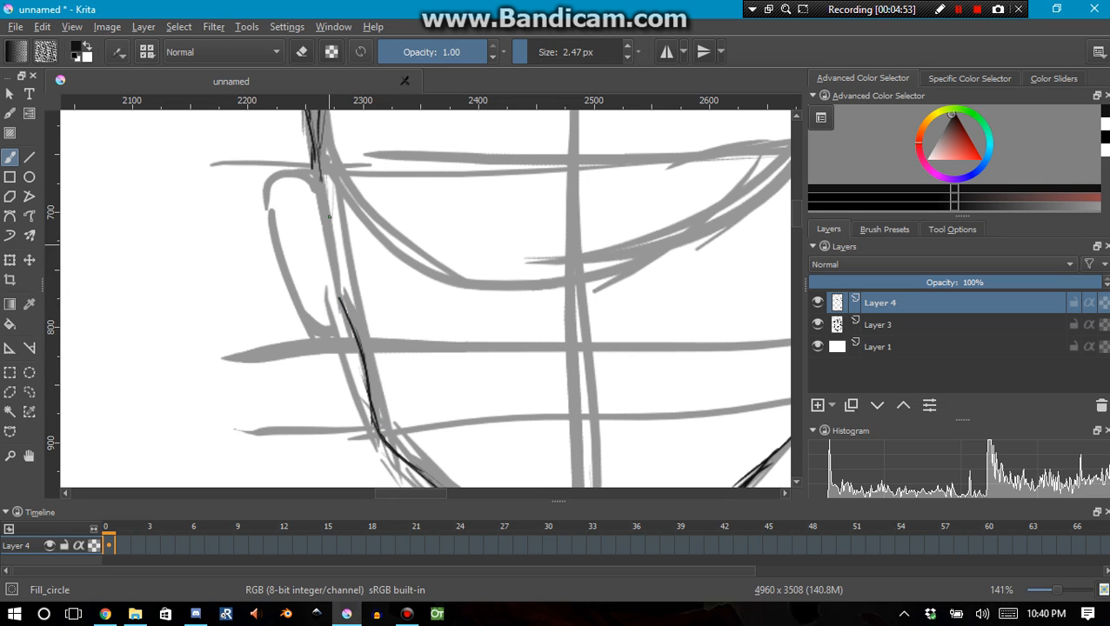
pyautogui.moveTo(315, 157); pyautogui.dragTo(346, 333)
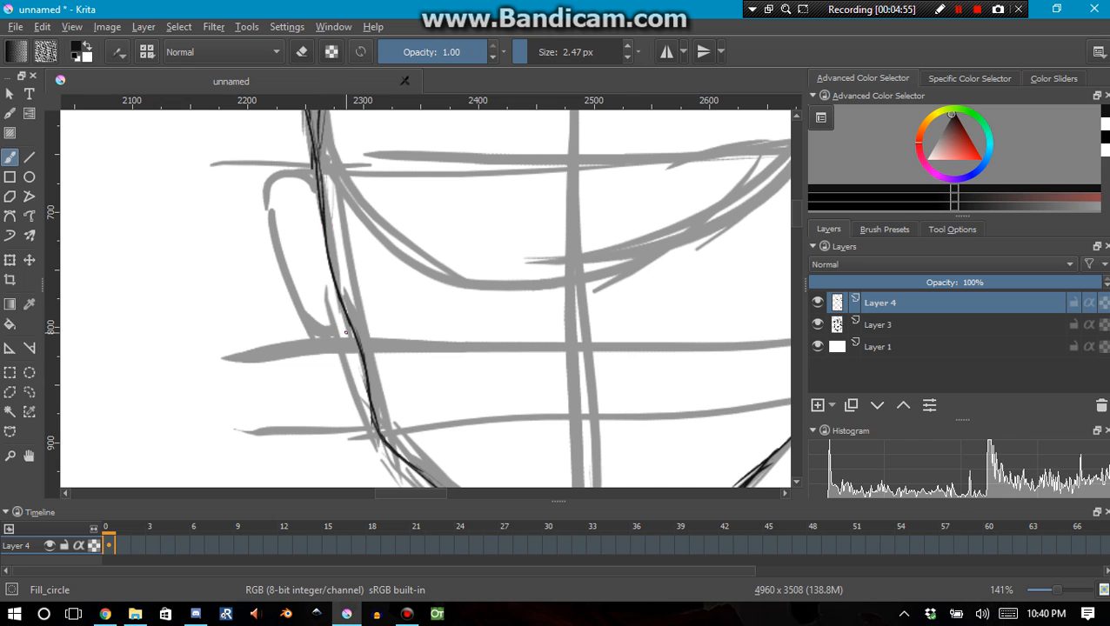
# Thicken the left cheek line above the jaw corner and clean its inner edge with the 15 px Eraser_hard brush
pyautogui.scroll(-3, 335, 334)
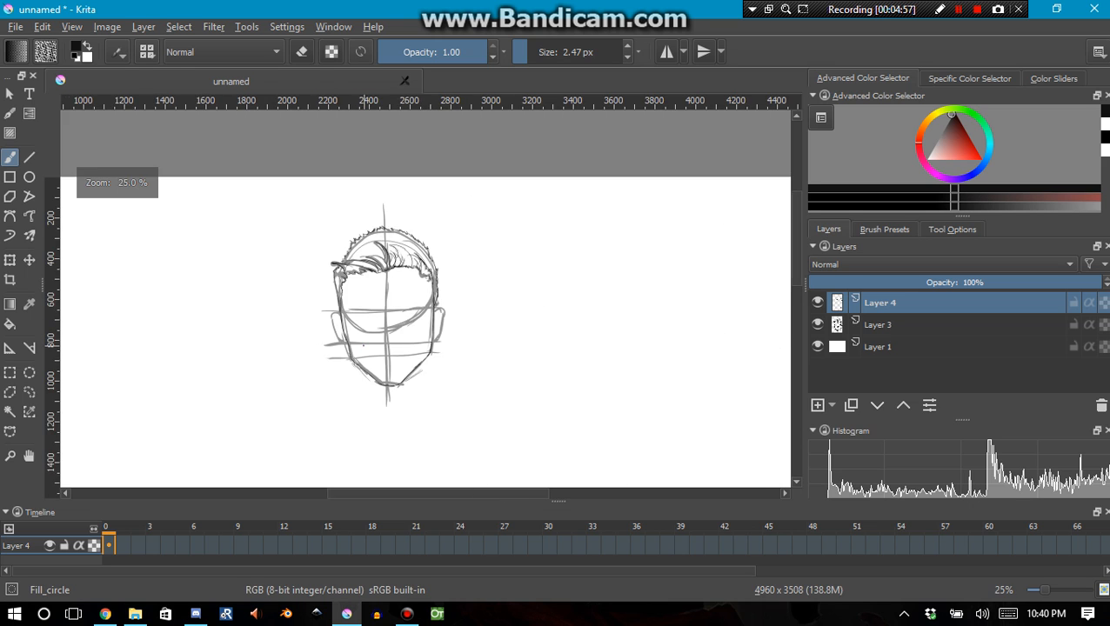
pyautogui.scroll(2, 336, 334)
pyautogui.moveTo(310, 314); pyautogui.dragTo(328, 379)
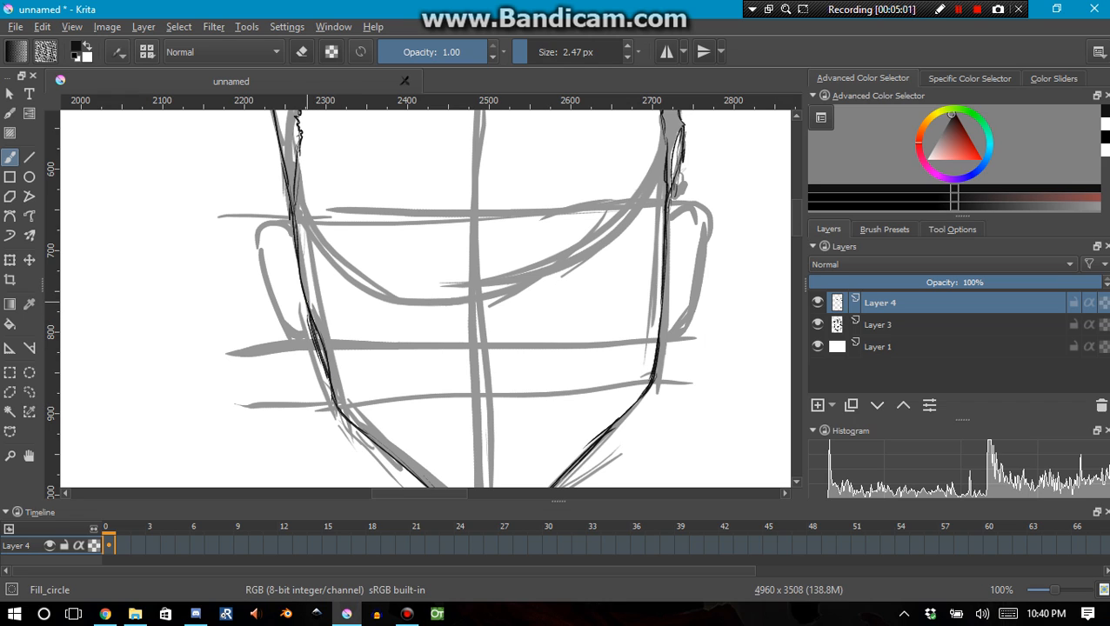
pyautogui.moveTo(308, 312); pyautogui.dragTo(322, 376)
pyautogui.moveTo(313, 336); pyautogui.dragTo(338, 409)
pyautogui.press('e')
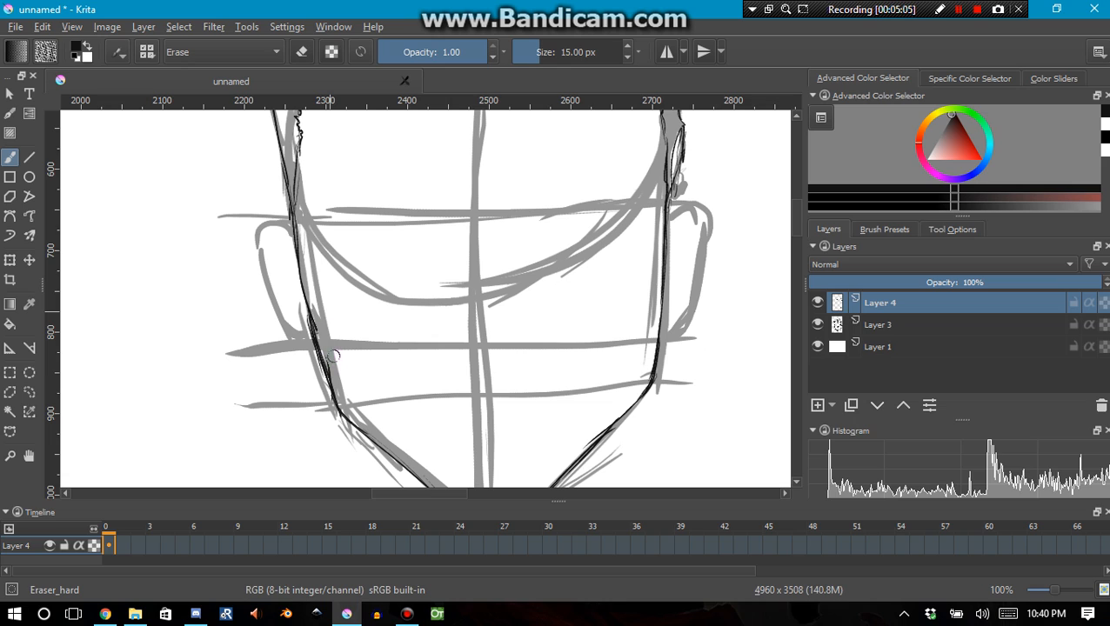
pyautogui.moveTo(321, 321); pyautogui.dragTo(330, 357)
pyautogui.press('e')
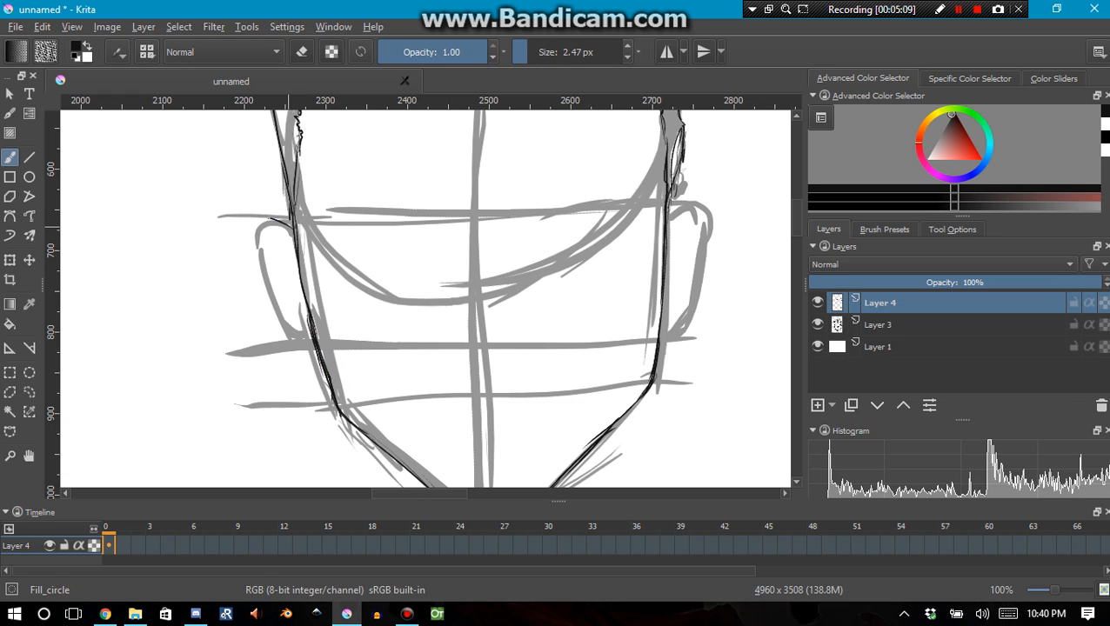
# Draw the left ear over its grey guide with an outer contour and curved inner folds
pyautogui.moveTo(265, 245)
pyautogui.mouseDown()
pyautogui.moveTo(270, 301)
pyautogui.moveTo(294, 339)
pyautogui.mouseUp()
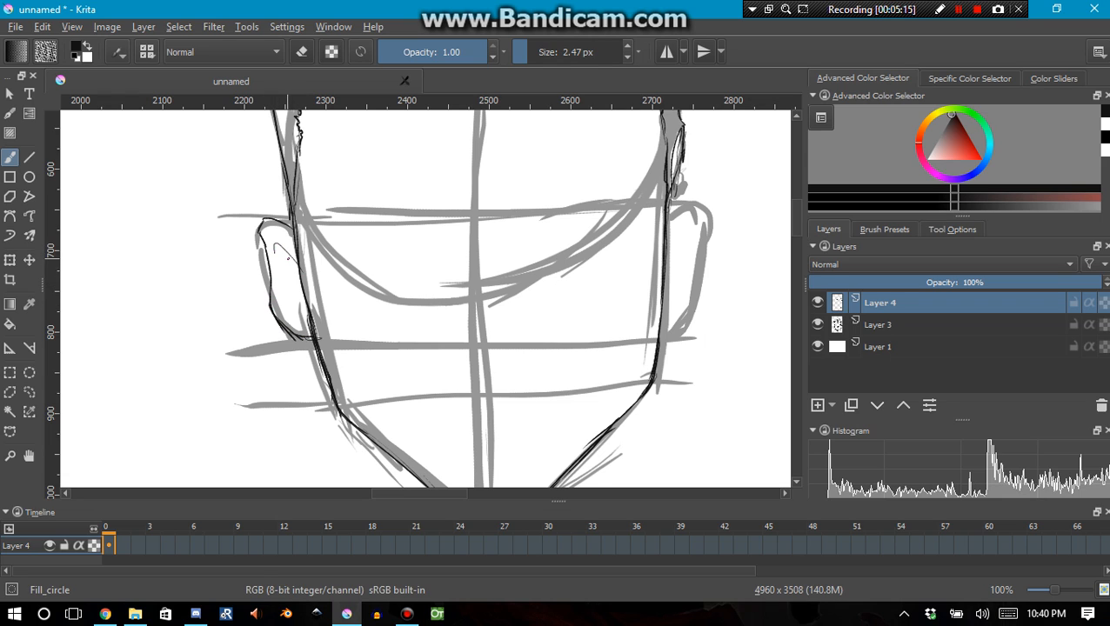
pyautogui.hotkey('ctrl', 'z')
pyautogui.moveTo(281, 250)
pyautogui.mouseDown()
pyautogui.moveTo(297, 267)
pyautogui.moveTo(304, 318)
pyautogui.moveTo(286, 283)
pyautogui.moveTo(276, 289)
pyautogui.moveTo(297, 316)
pyautogui.mouseUp()
pyautogui.hotkey('ctrl', 'z')
pyautogui.hotkey('ctrl', 'z')
pyautogui.moveTo(294, 278); pyautogui.dragTo(299, 299)
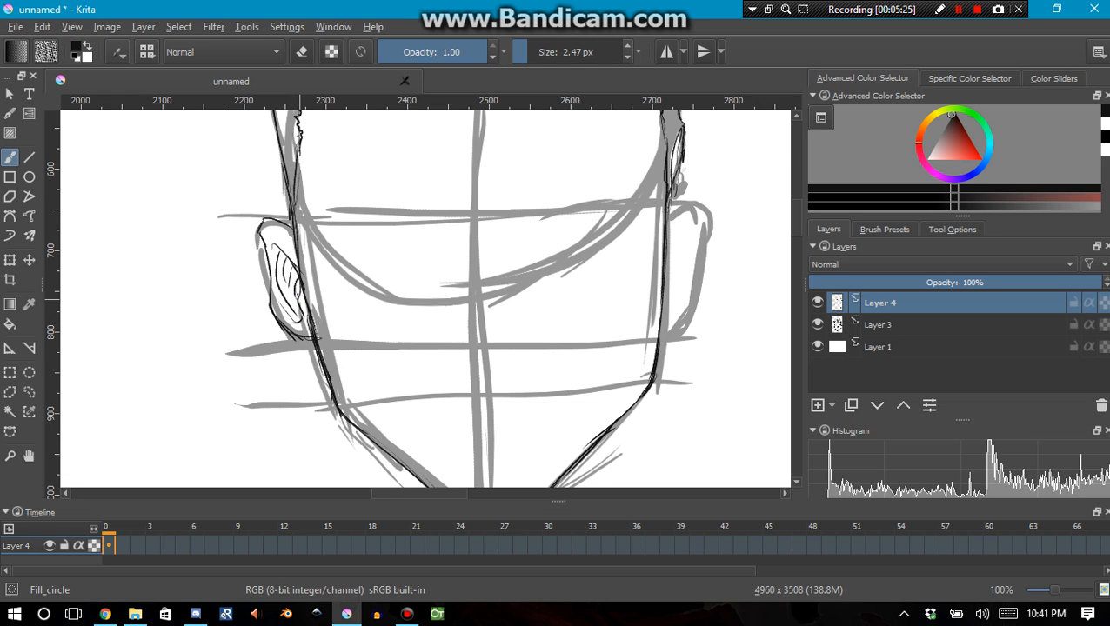
# Draw the right ear with a thin outer contour and inner fold lines, undoing and redrawing misplaced strokes
pyautogui.moveTo(429, 332)
pyautogui.mouseDown()
pyautogui.moveTo(327, 347)
pyautogui.moveTo(272, 372)
pyautogui.mouseUp()
pyautogui.moveTo(502, 264)
pyautogui.mouseDown()
pyautogui.moveTo(469, 297)
pyautogui.moveTo(500, 277)
pyautogui.moveTo(508, 301)
pyautogui.moveTo(501, 286)
pyautogui.moveTo(485, 394)
pyautogui.mouseUp()
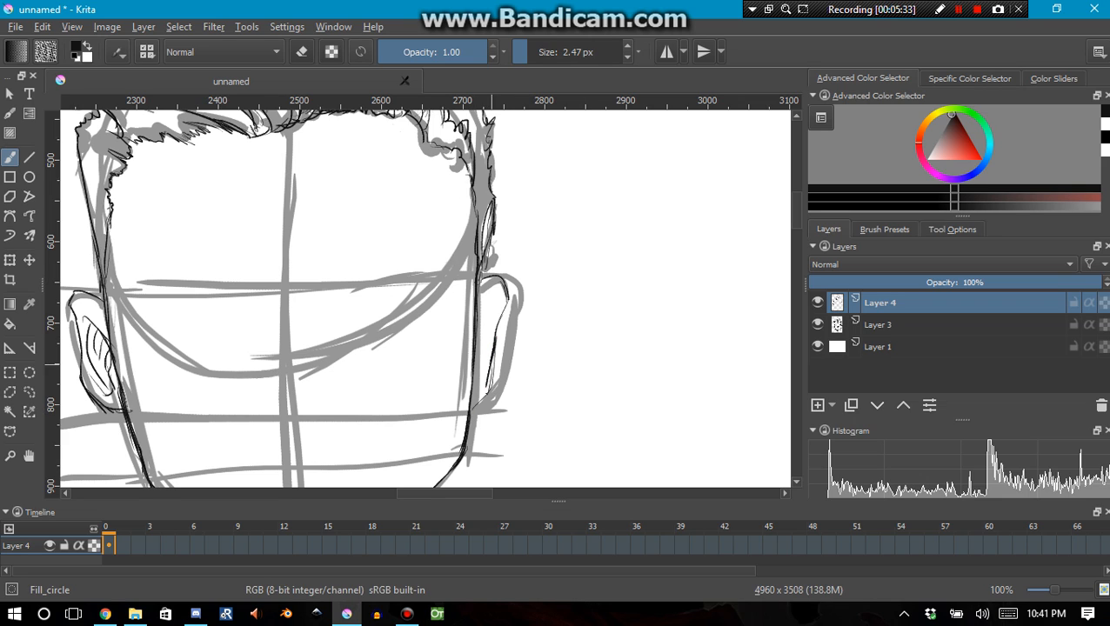
pyautogui.hotkey('ctrl', 'z')
pyautogui.hotkey('ctrl', 'z')
pyautogui.moveTo(489, 354); pyautogui.dragTo(475, 414)
pyautogui.moveTo(498, 293); pyautogui.dragTo(472, 341)
pyautogui.hotkey('ctrl', 'z')
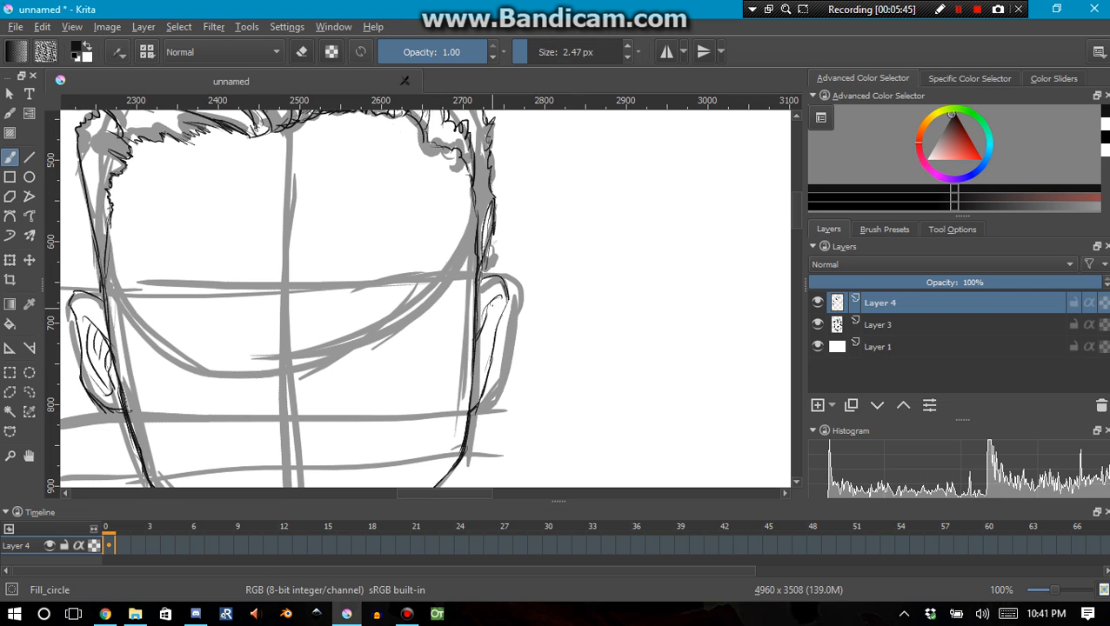
pyautogui.moveTo(492, 302); pyautogui.dragTo(473, 391)
pyautogui.moveTo(487, 325); pyautogui.dragTo(478, 376)
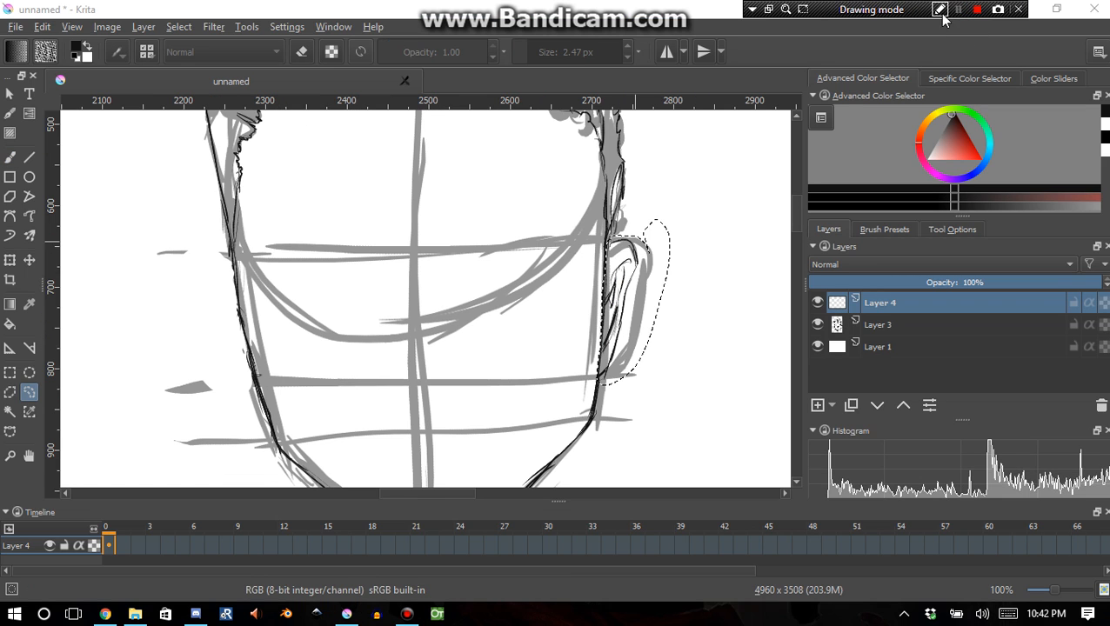
# Clear the selection around the right ear and paste the copied content as a new layer
pyautogui.click(941, 10)
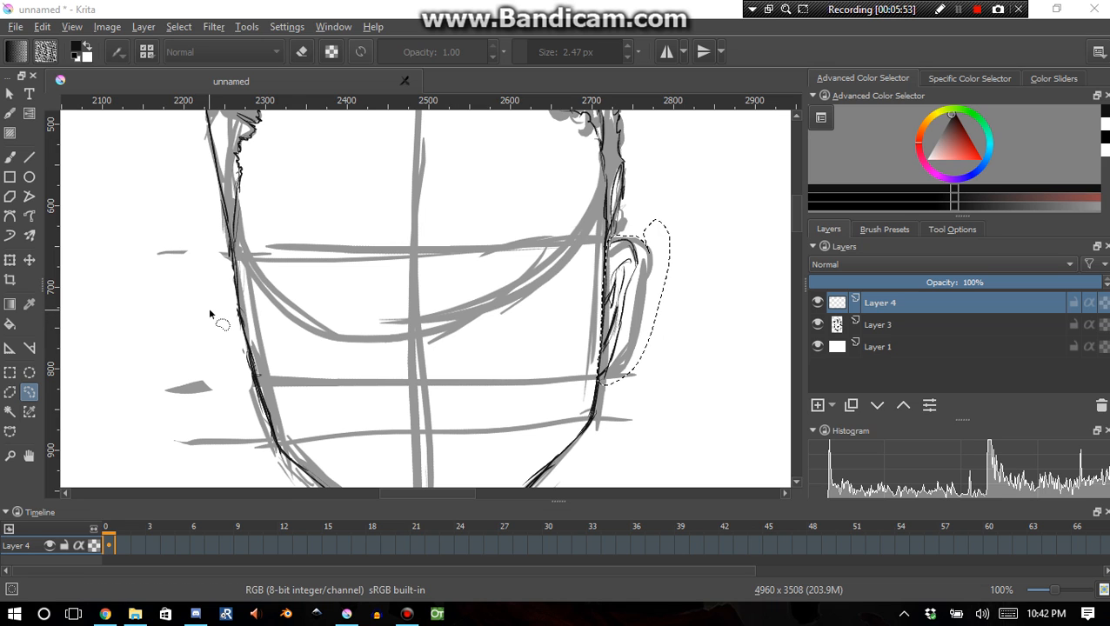
pyautogui.click(178, 26)
pyautogui.click(201, 66)
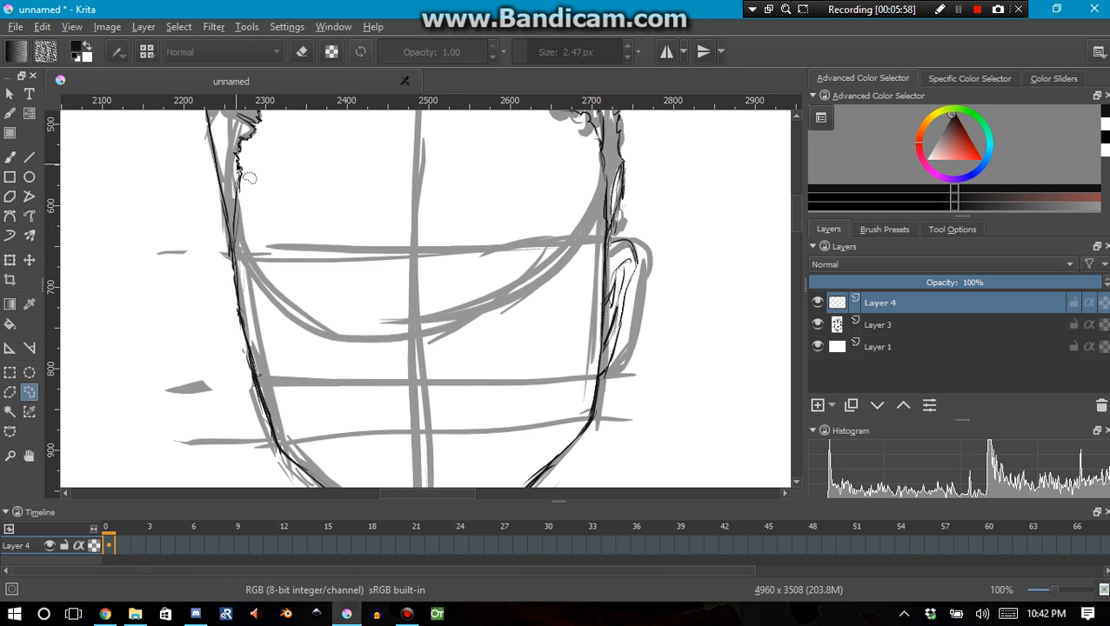
pyautogui.hotkey('ctrl', 'v')
pyautogui.press('-')
pyautogui.press('-')
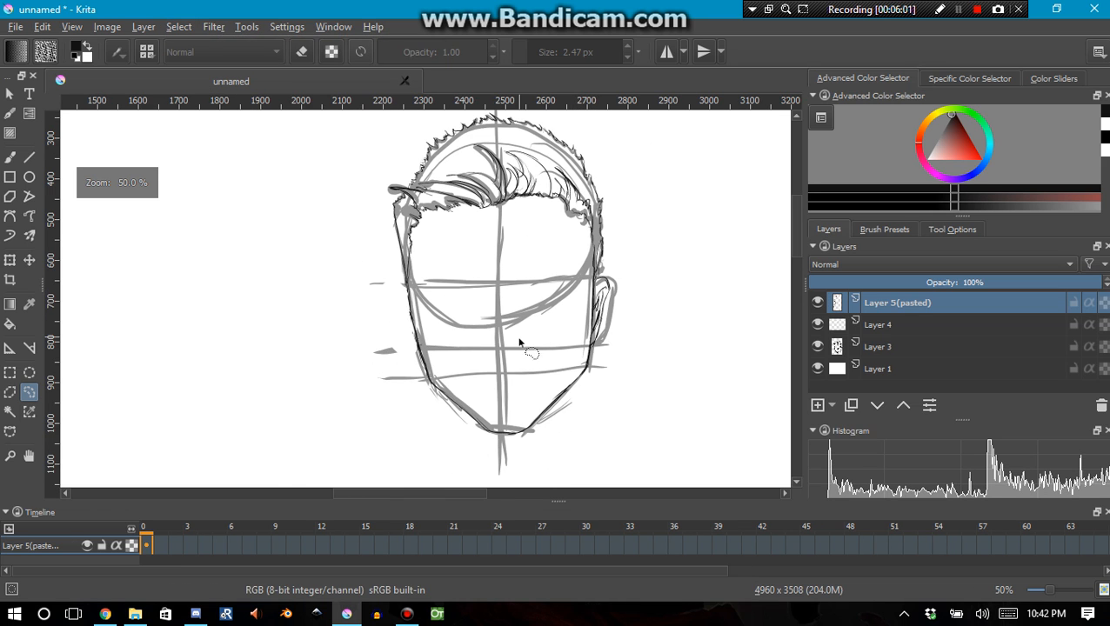
# Draw a narrow left ear with its outer contour and inner folds on the pasted layer with the Fill_circle brush
pyautogui.press('+')
pyautogui.press('+')
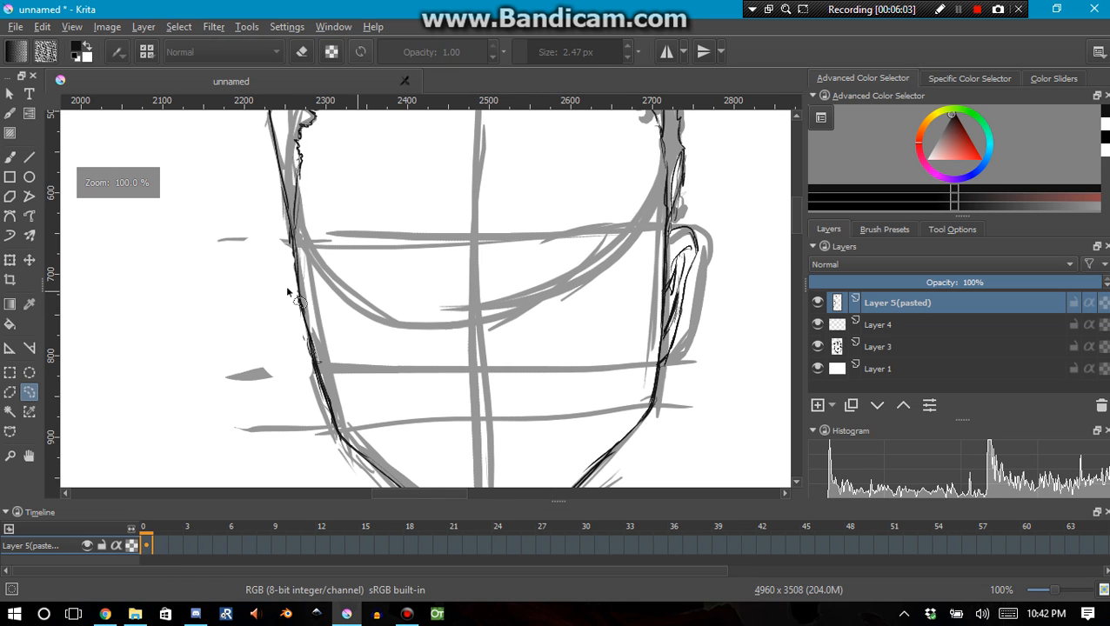
pyautogui.press('b')
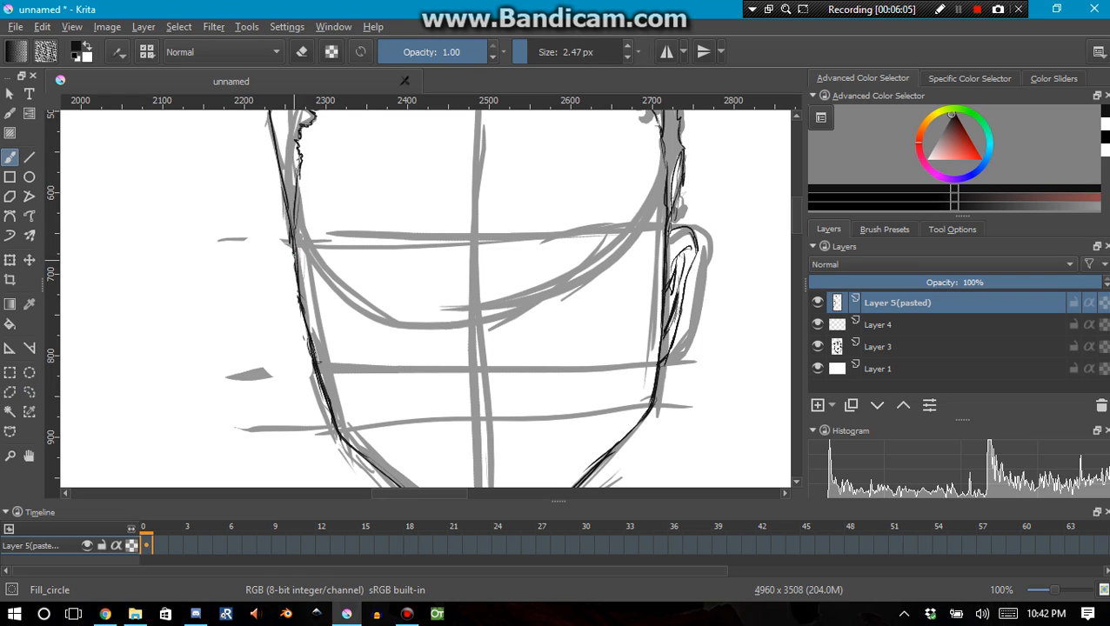
pyautogui.moveTo(292, 243)
pyautogui.mouseDown()
pyautogui.moveTo(296, 291)
pyautogui.moveTo(293, 267)
pyautogui.mouseUp()
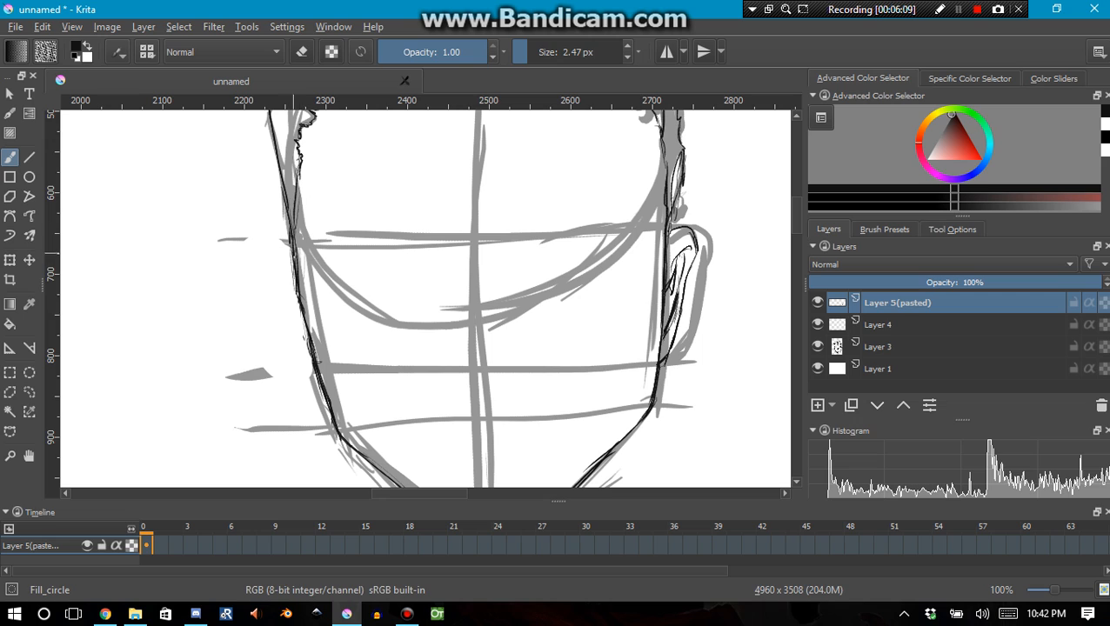
pyautogui.moveTo(271, 252); pyautogui.dragTo(283, 322)
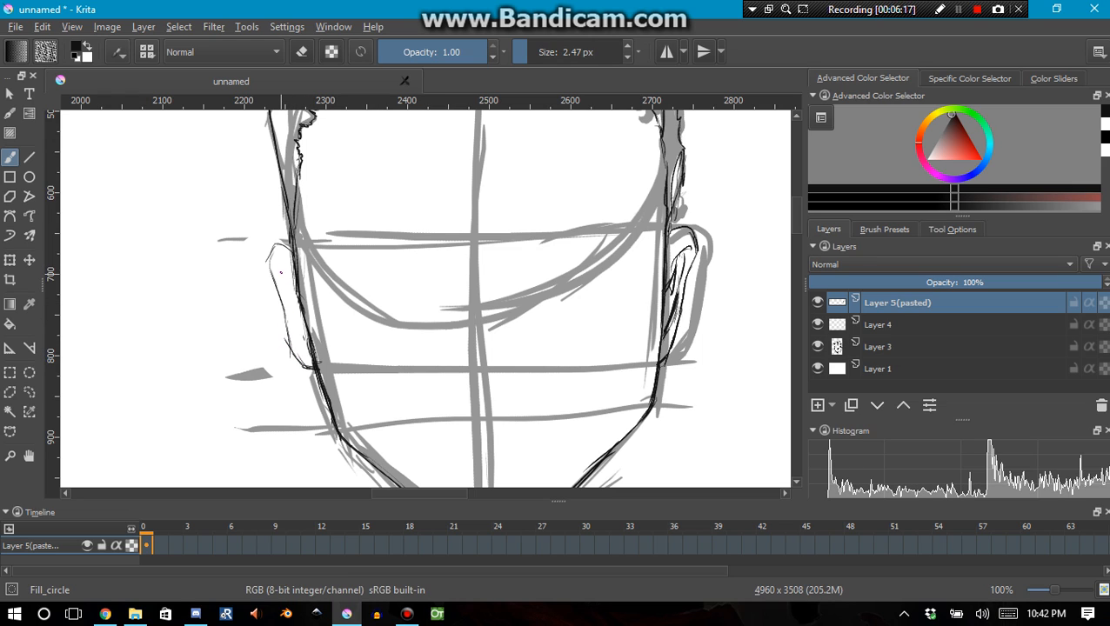
pyautogui.moveTo(277, 264); pyautogui.dragTo(286, 275)
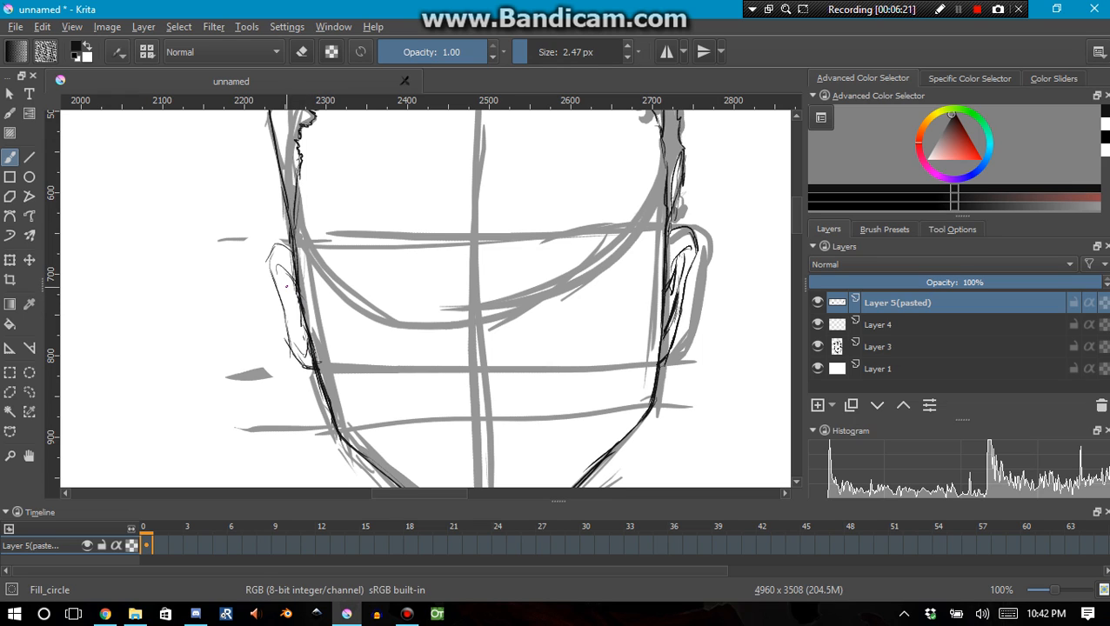
pyautogui.moveTo(287, 276); pyautogui.dragTo(302, 337)
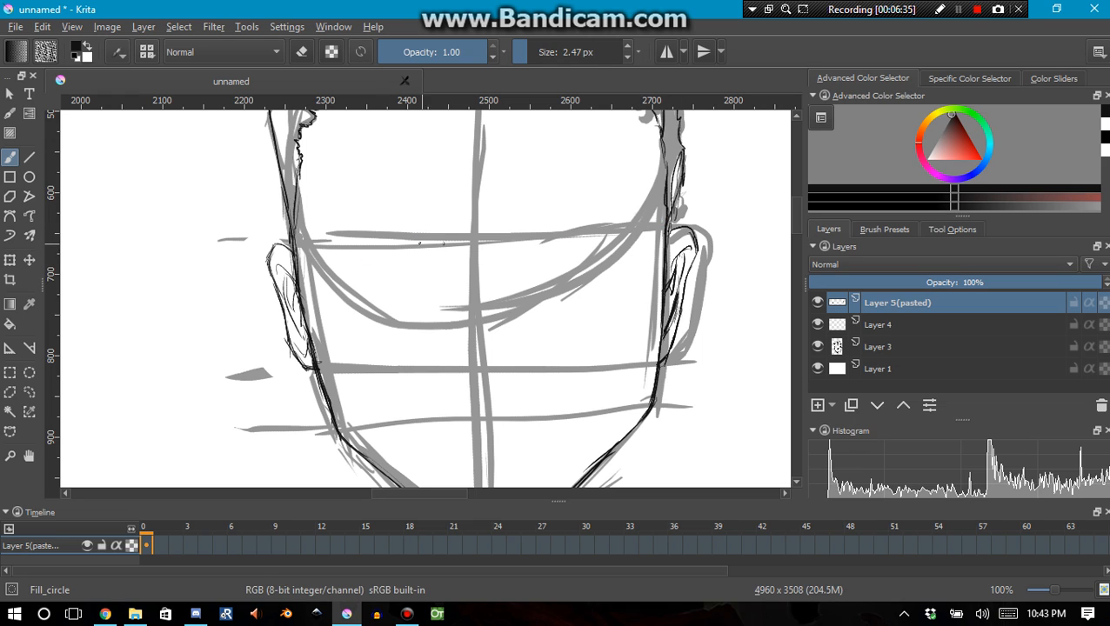
# Sketch a diamond-shaped left eye on the horizontal eye guide and try an arched upper lid for the right eye
pyautogui.moveTo(426, 243)
pyautogui.mouseDown()
pyautogui.moveTo(348, 256)
pyautogui.moveTo(403, 264)
pyautogui.moveTo(389, 268)
pyautogui.moveTo(351, 254)
pyautogui.mouseUp()
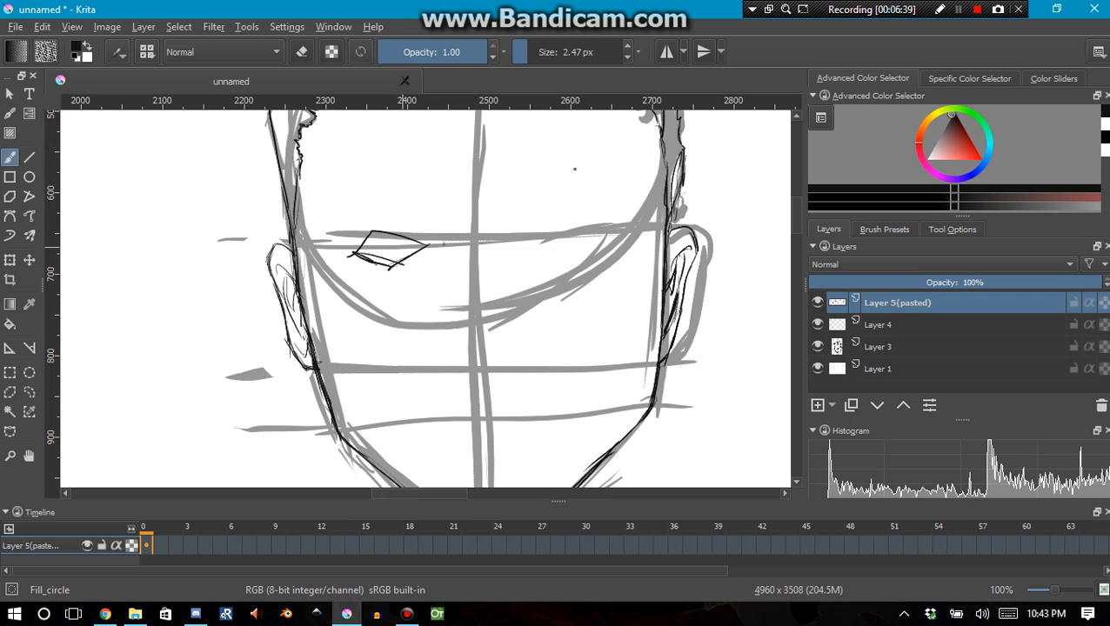
pyautogui.moveTo(601, 236); pyautogui.dragTo(553, 239)
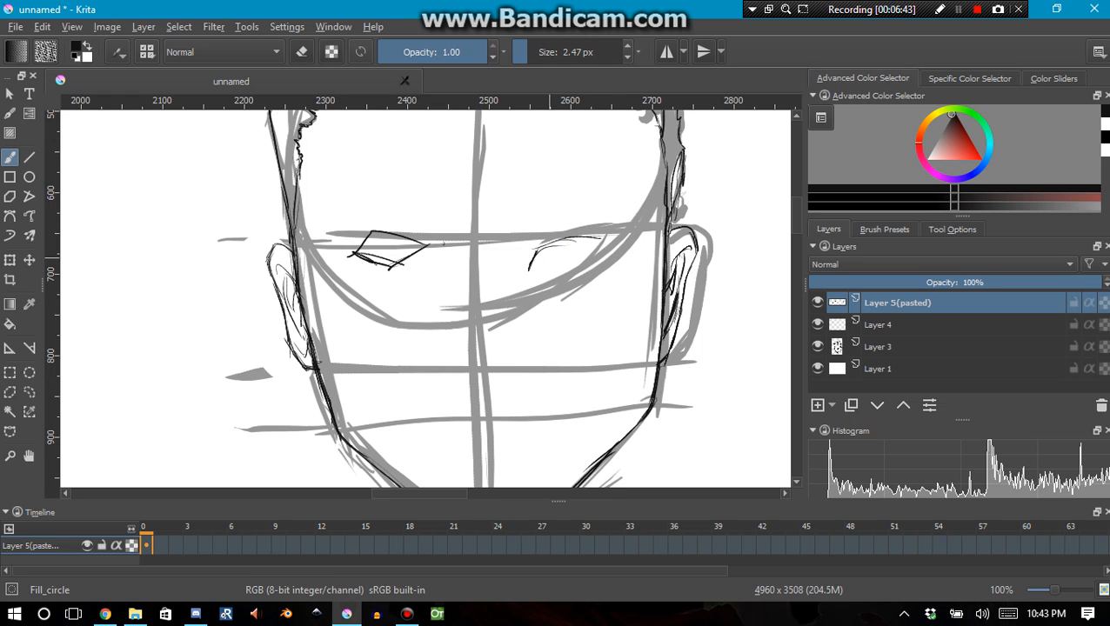
pyautogui.hotkey('ctrl', 'z')
pyautogui.hotkey('ctrl', 'z')
# Draw a tapered, arched right eyebrow over the eye guide and outline the right eye's lids and inner corner beneath it
pyautogui.moveTo(541, 239)
pyautogui.mouseDown()
pyautogui.moveTo(600, 227)
pyautogui.moveTo(647, 244)
pyautogui.moveTo(582, 223)
pyautogui.moveTo(529, 228)
pyautogui.mouseUp()
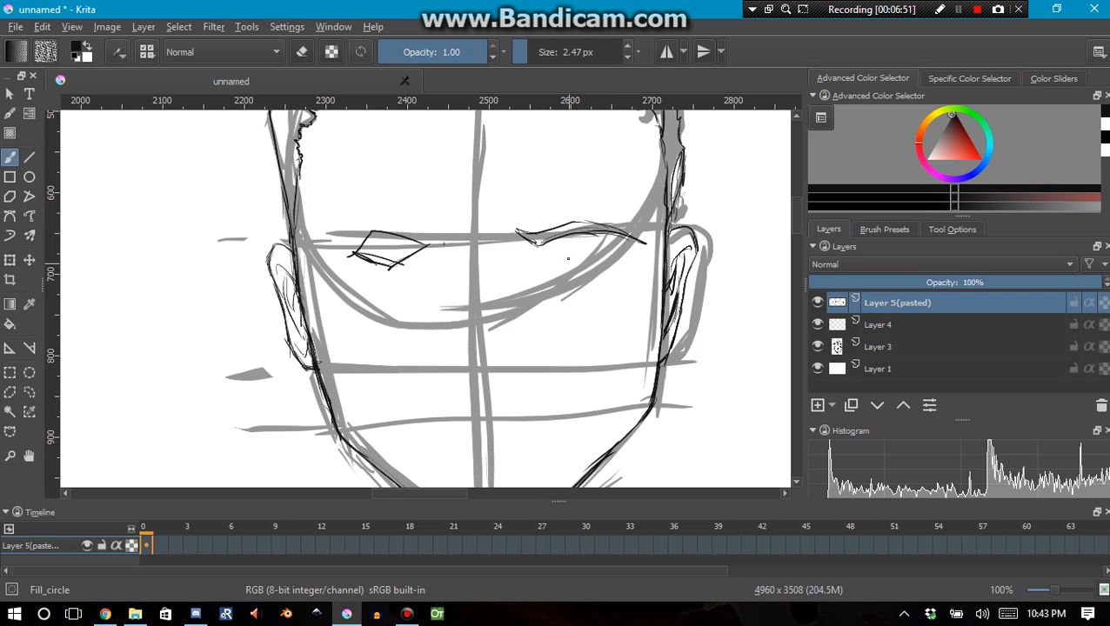
pyautogui.moveTo(537, 256); pyautogui.dragTo(598, 249)
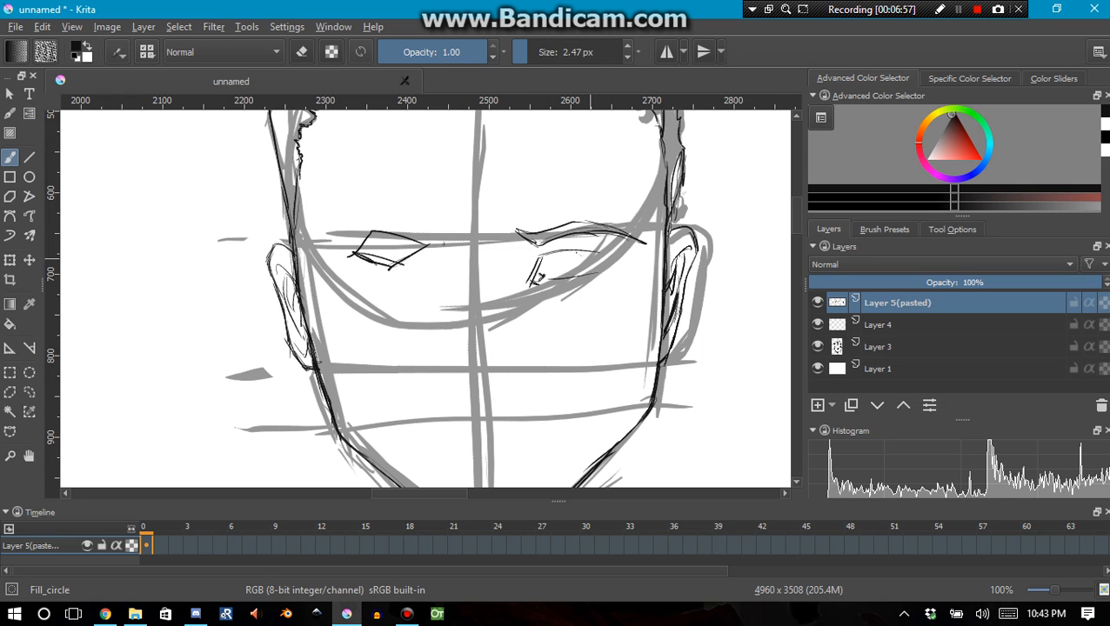
pyautogui.moveTo(578, 251)
pyautogui.mouseDown()
pyautogui.moveTo(624, 275)
pyautogui.moveTo(585, 259)
pyautogui.moveTo(603, 281)
pyautogui.moveTo(525, 298)
pyautogui.mouseUp()
pyautogui.scroll(2, 585, 281)
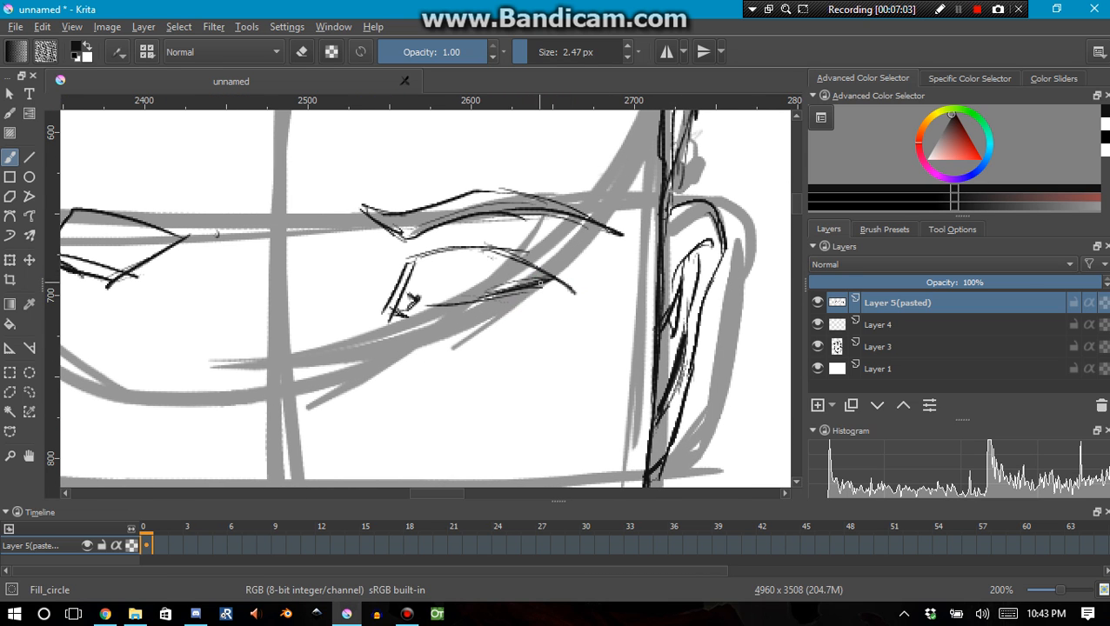
pyautogui.scroll(1, 540, 282)
pyautogui.moveTo(493, 242)
pyautogui.mouseDown()
pyautogui.moveTo(558, 280)
pyautogui.moveTo(628, 277)
pyautogui.moveTo(617, 275)
pyautogui.mouseUp()
pyautogui.moveTo(550, 273)
pyautogui.mouseDown()
pyautogui.moveTo(604, 248)
pyautogui.moveTo(540, 235)
pyautogui.mouseUp()
pyautogui.moveTo(500, 235)
pyautogui.mouseDown()
pyautogui.moveTo(537, 223)
pyautogui.moveTo(513, 216)
pyautogui.mouseUp()
pyautogui.moveTo(447, 231)
pyautogui.mouseDown()
pyautogui.moveTo(482, 217)
pyautogui.moveTo(457, 215)
pyautogui.mouseUp()
pyautogui.moveTo(407, 226); pyautogui.dragTo(432, 219)
pyautogui.hotkey('ctrl', 'z')
pyautogui.hotkey('ctrl', 'z')
pyautogui.hotkey('ctrl', 'z')
pyautogui.hotkey('ctrl', 'z')
pyautogui.hotkey('ctrl', 'z')
pyautogui.hotkey('ctrl', 'z')
pyautogui.hotkey('ctrl', 'z')
pyautogui.hotkey('ctrl', 'z')
pyautogui.hotkey('ctrl', 'z')
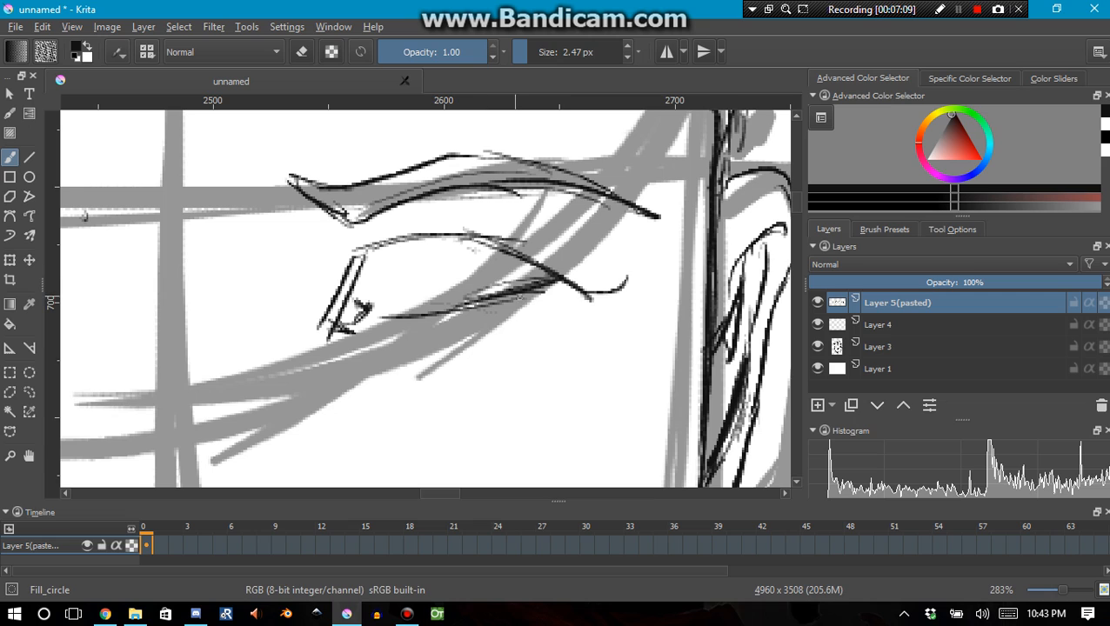
pyautogui.hotkey('ctrl', 'z')
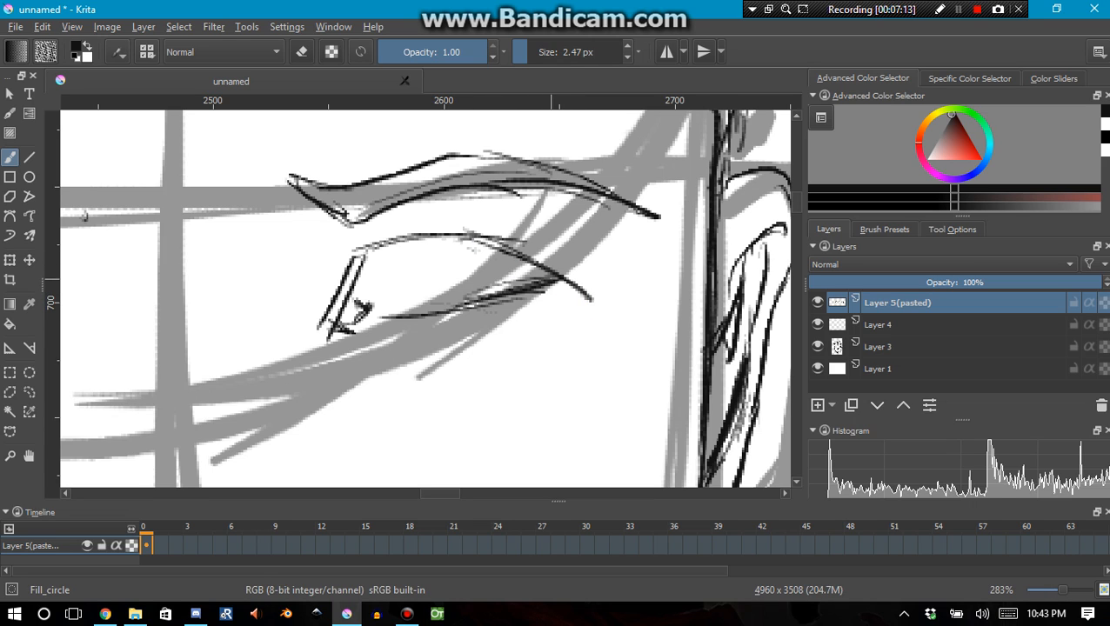
pyautogui.moveTo(523, 332); pyautogui.dragTo(430, 346)
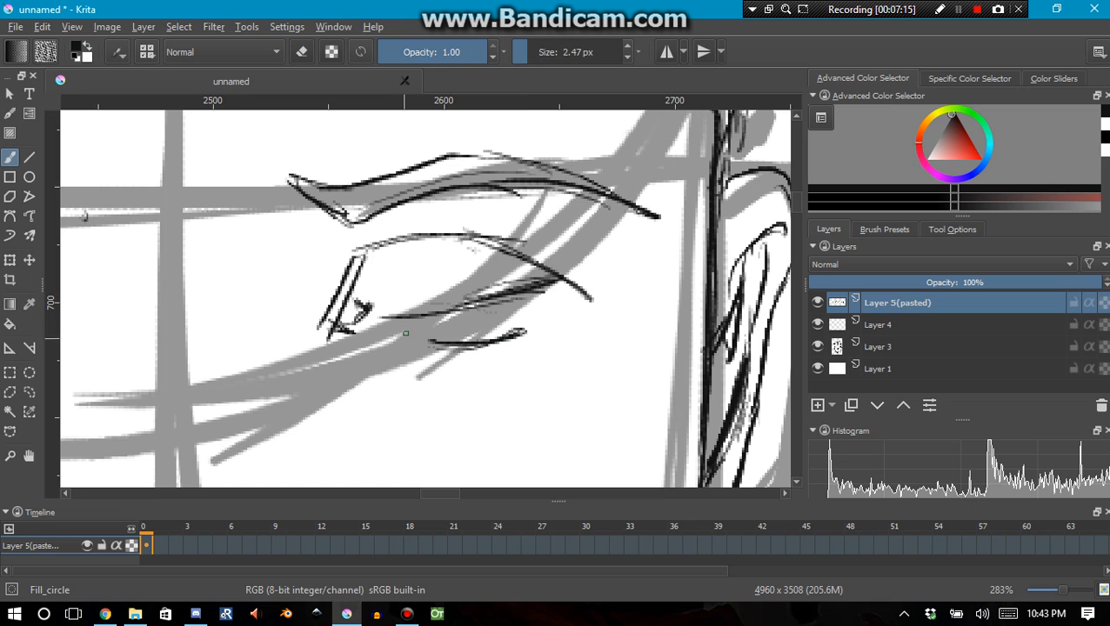
pyautogui.hotkey('ctrl', 'z')
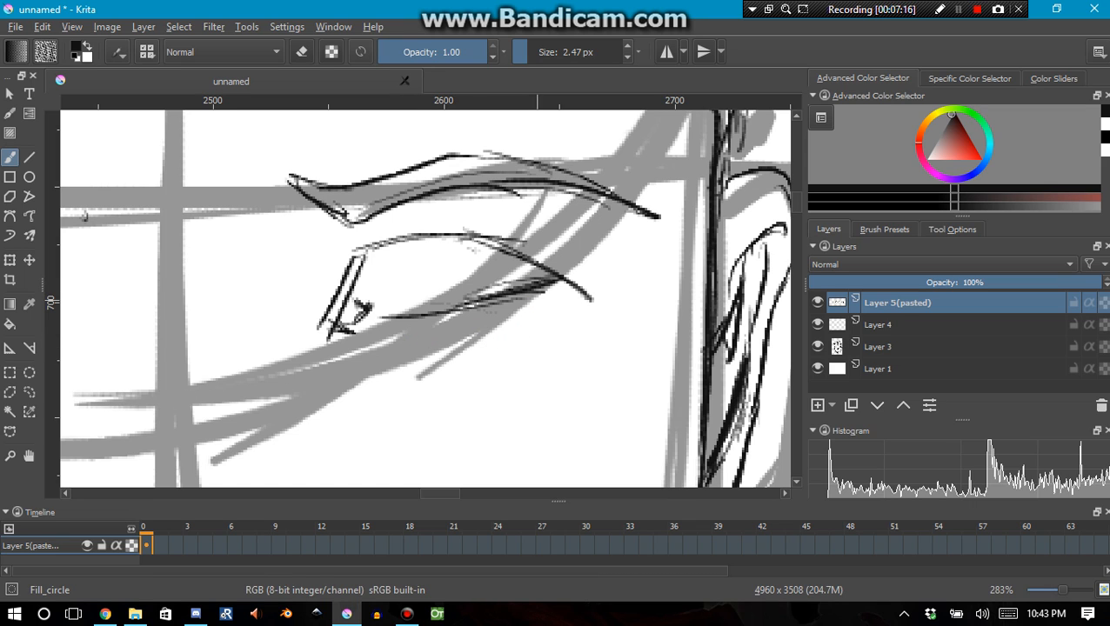
# Draw a round iris and pupil inside the right eye and add a crease line above its upper lid
pyautogui.click(959, 10)
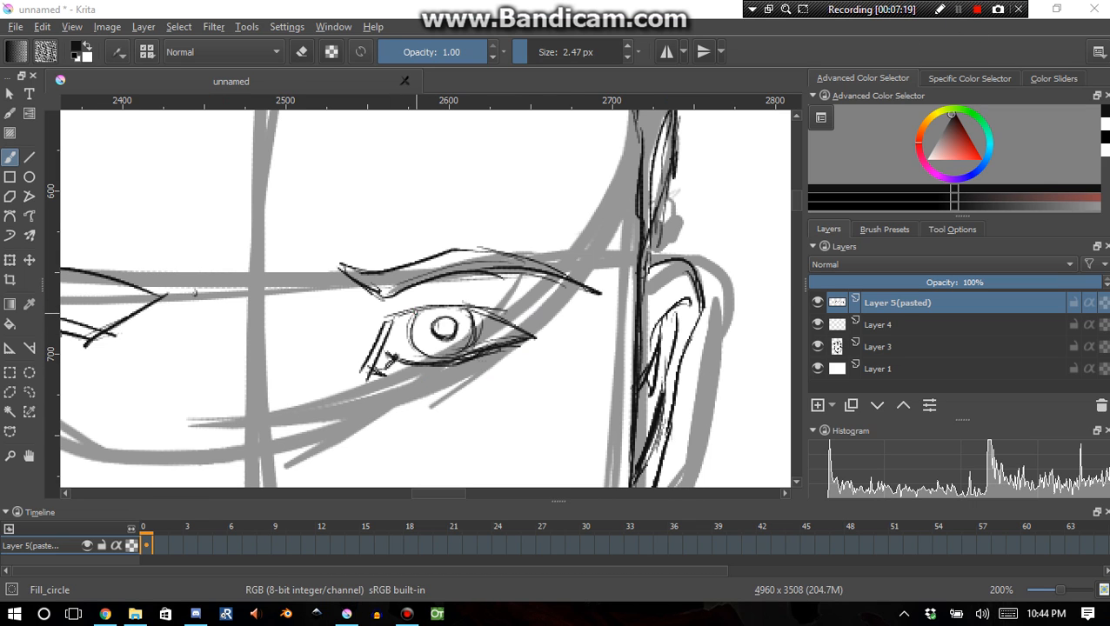
pyautogui.moveTo(419, 311); pyautogui.dragTo(409, 338)
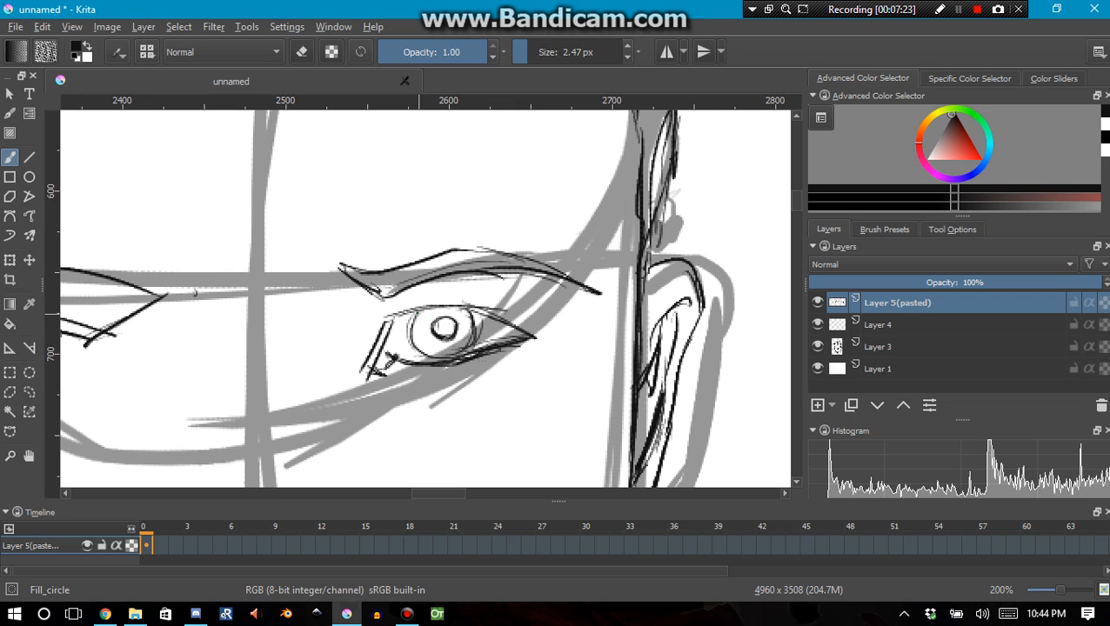
pyautogui.moveTo(418, 314); pyautogui.dragTo(419, 353)
pyautogui.press('e')
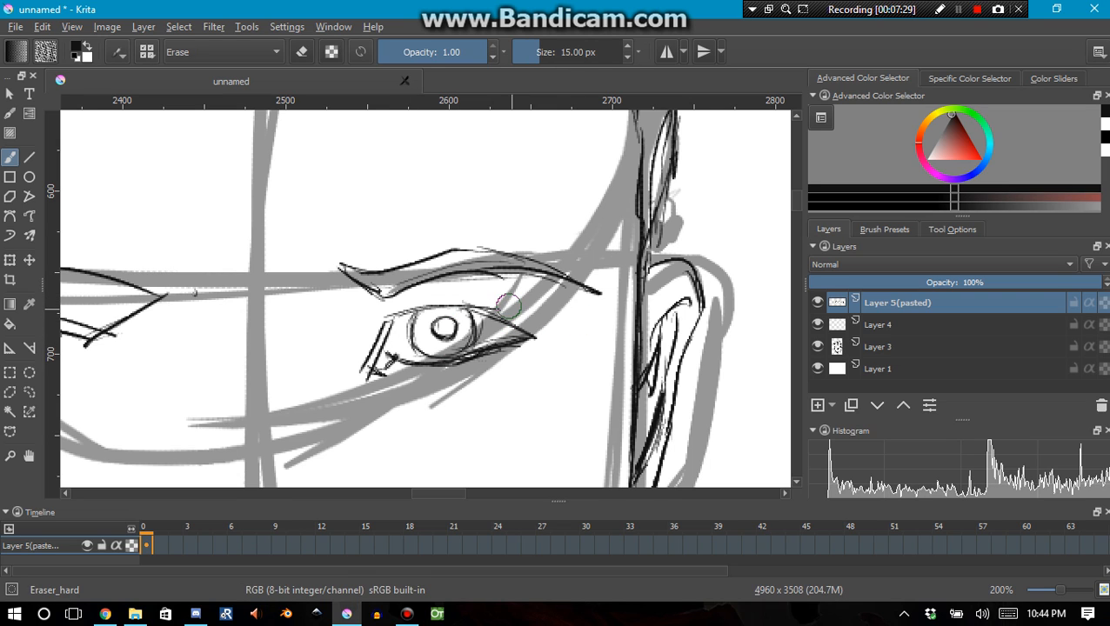
pyautogui.press('e')
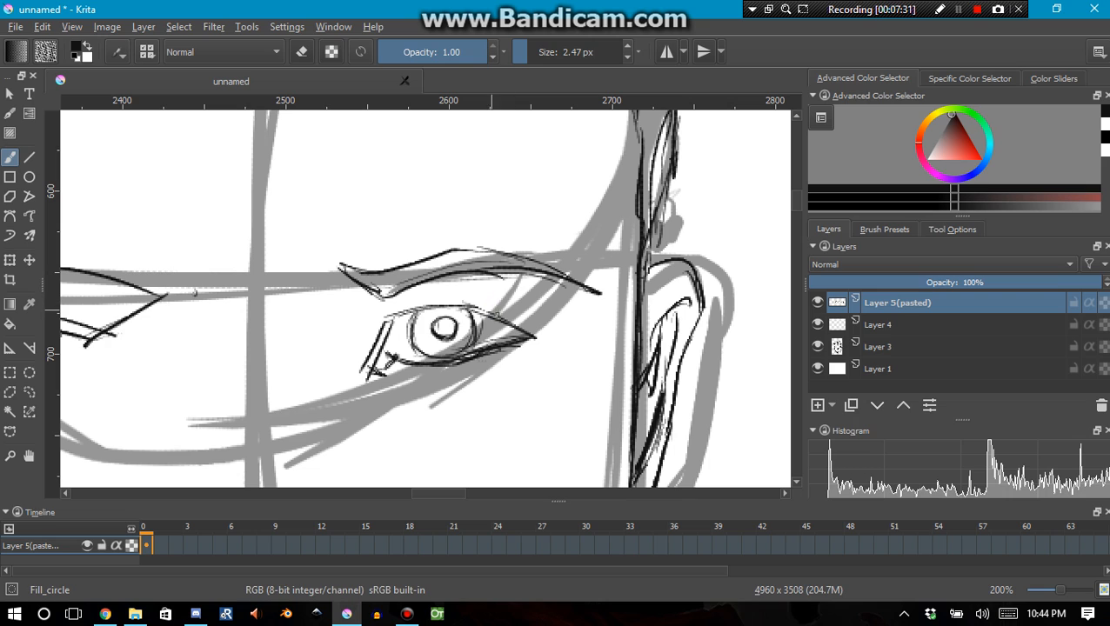
pyautogui.moveTo(475, 299)
pyautogui.mouseDown()
pyautogui.moveTo(517, 308)
pyautogui.moveTo(492, 300)
pyautogui.mouseUp()
pyautogui.scroll(-1, 422, 348)
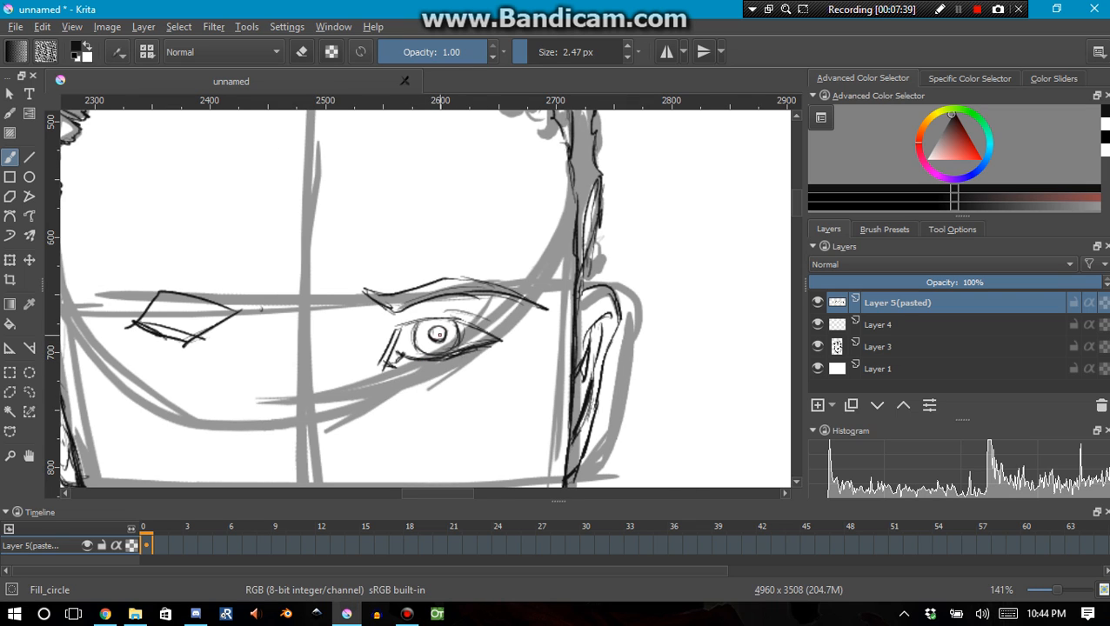
# Erase the right eye's doubled inner-corner lines with Eraser_hard and redraw the corner as one clean contour with Fill_circle
pyautogui.scroll(2, 413, 353)
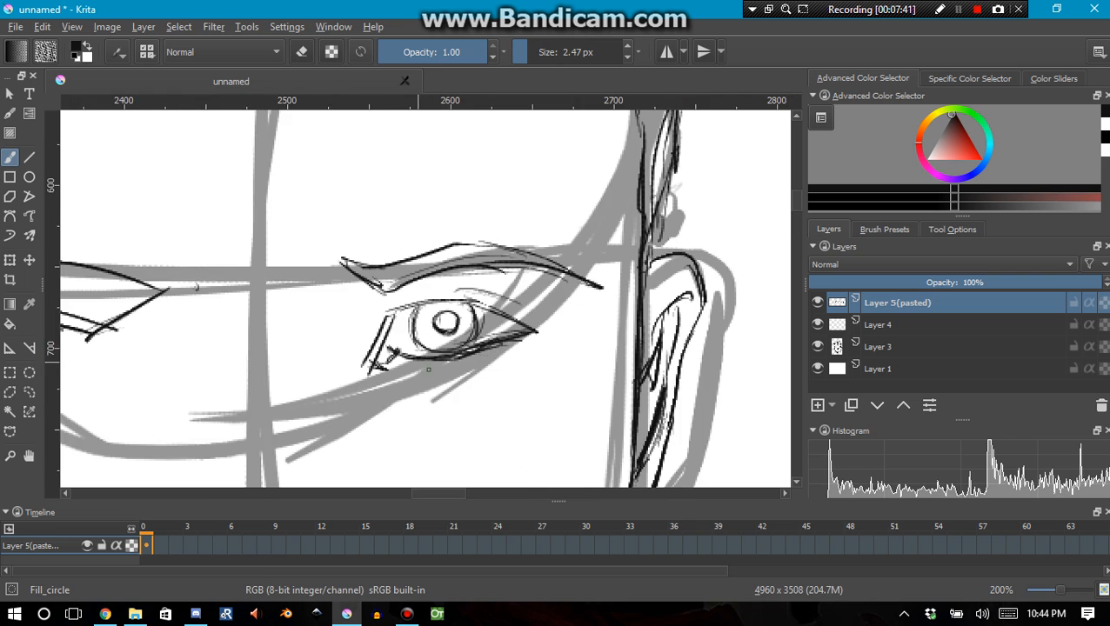
pyautogui.moveTo(374, 347)
pyautogui.mouseDown()
pyautogui.moveTo(437, 355)
pyautogui.moveTo(350, 365)
pyautogui.mouseUp()
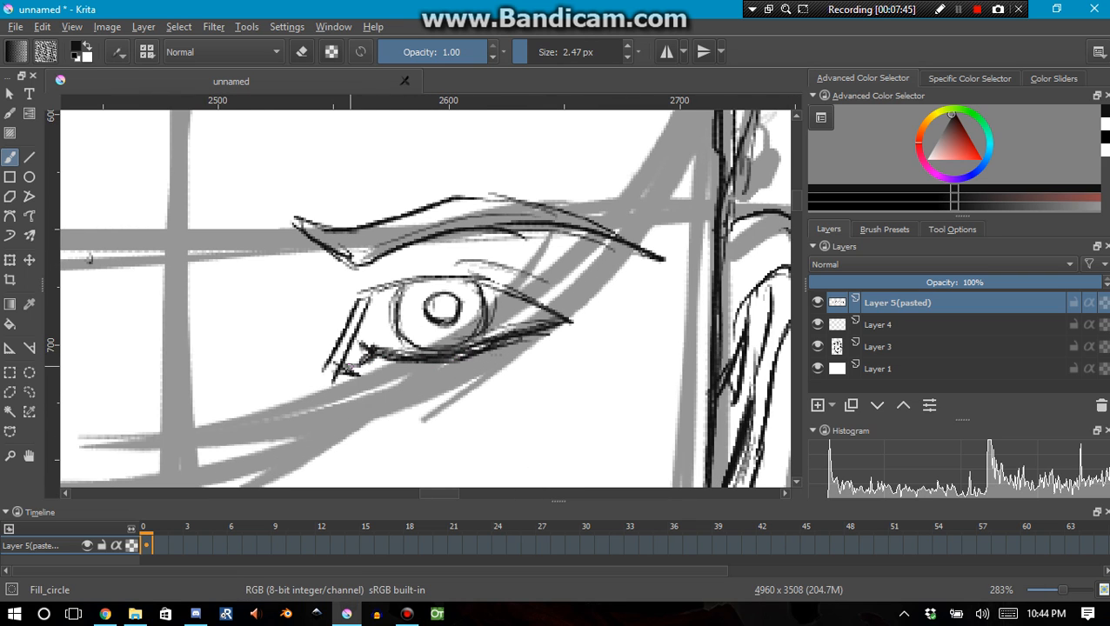
pyautogui.press('e')
pyautogui.moveTo(365, 297)
pyautogui.mouseDown()
pyautogui.moveTo(347, 304)
pyautogui.moveTo(360, 309)
pyautogui.moveTo(319, 393)
pyautogui.mouseUp()
pyautogui.press('e')
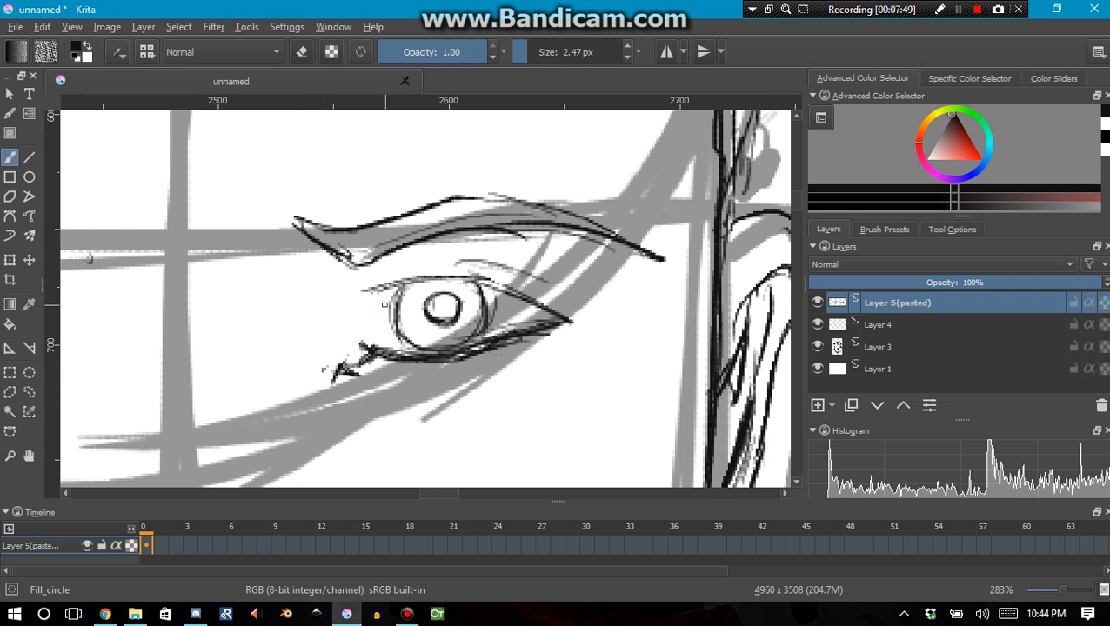
pyautogui.moveTo(373, 292)
pyautogui.mouseDown()
pyautogui.moveTo(334, 365)
pyautogui.moveTo(358, 358)
pyautogui.moveTo(330, 377)
pyautogui.moveTo(354, 389)
pyautogui.moveTo(319, 365)
pyautogui.mouseUp()
pyautogui.press('e')
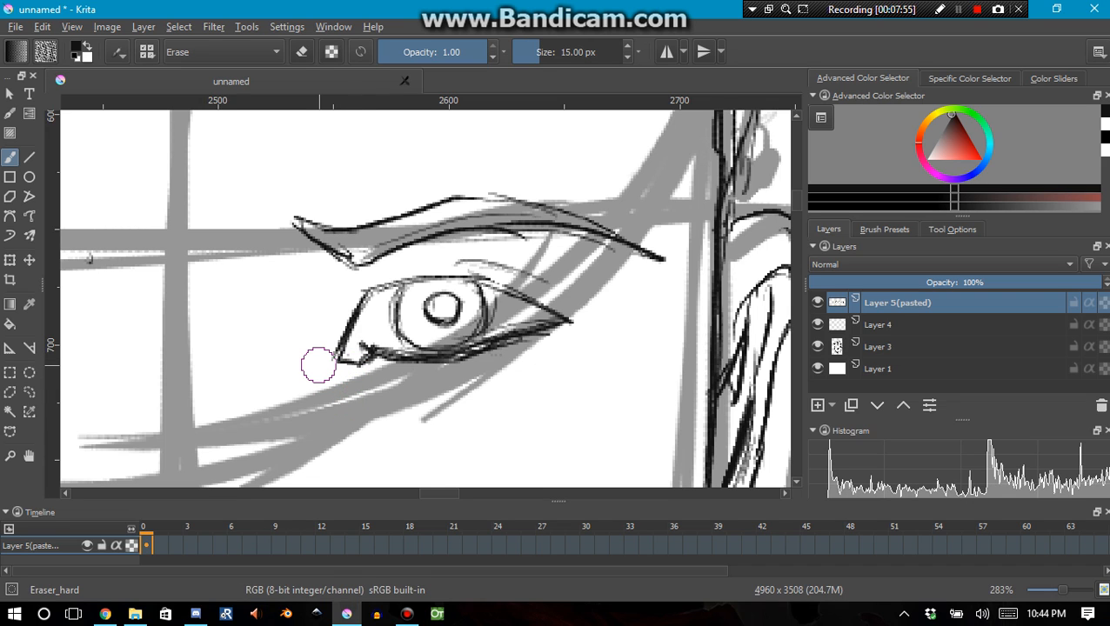
pyautogui.press('e')
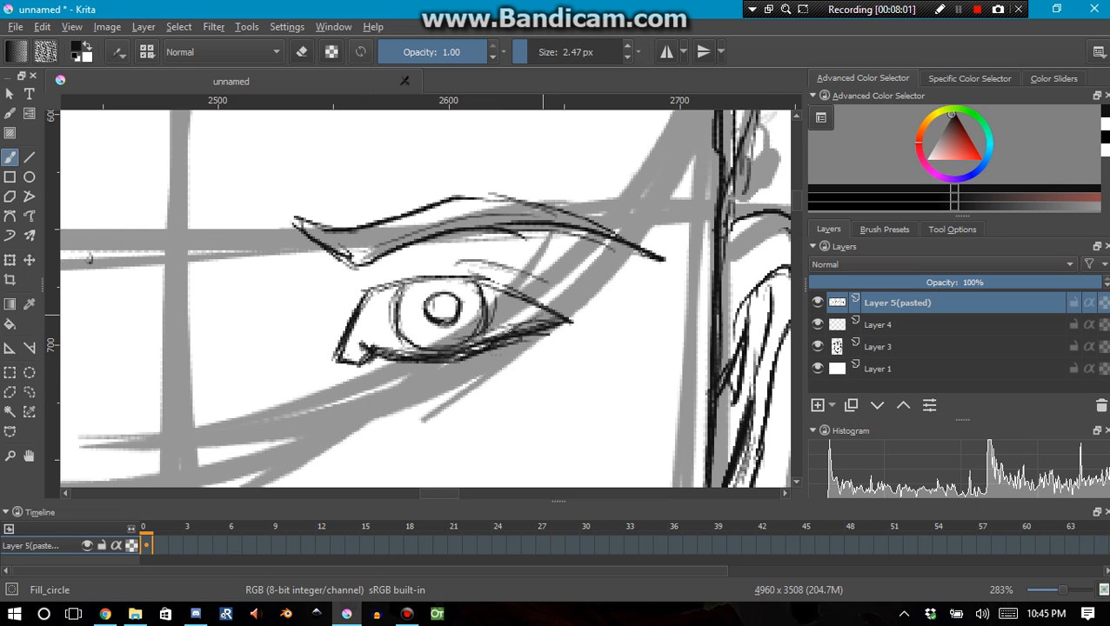
# Erase the diamond-shaped left eye from the pasted layer and return to the Fill_circle brush
pyautogui.scroll(-4, 536, 322)
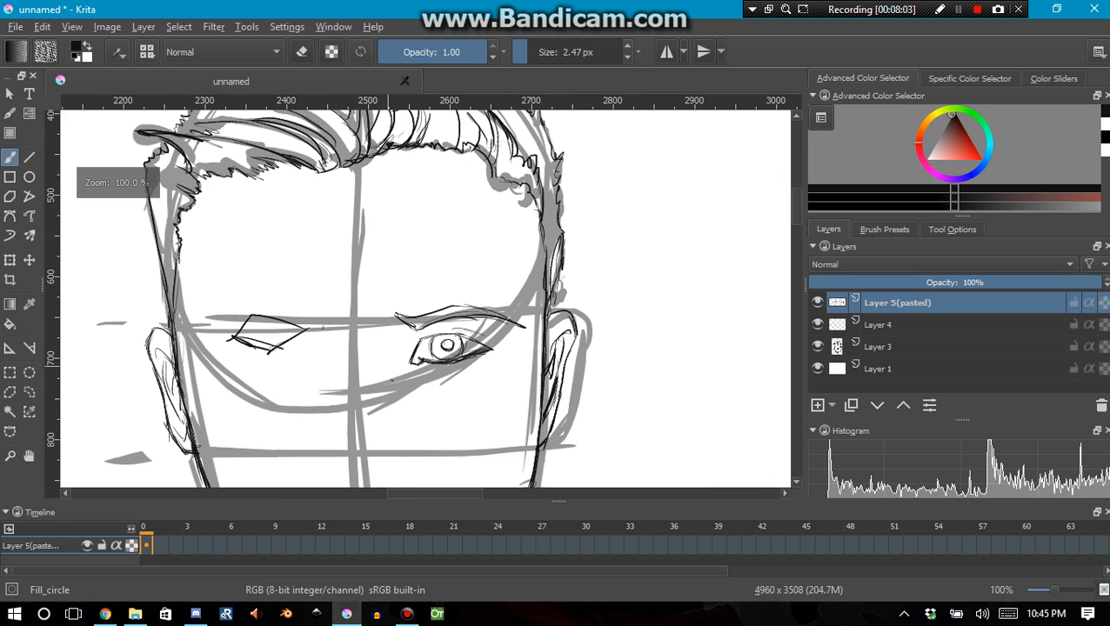
pyautogui.scroll(1, 280, 356)
pyautogui.press('e')
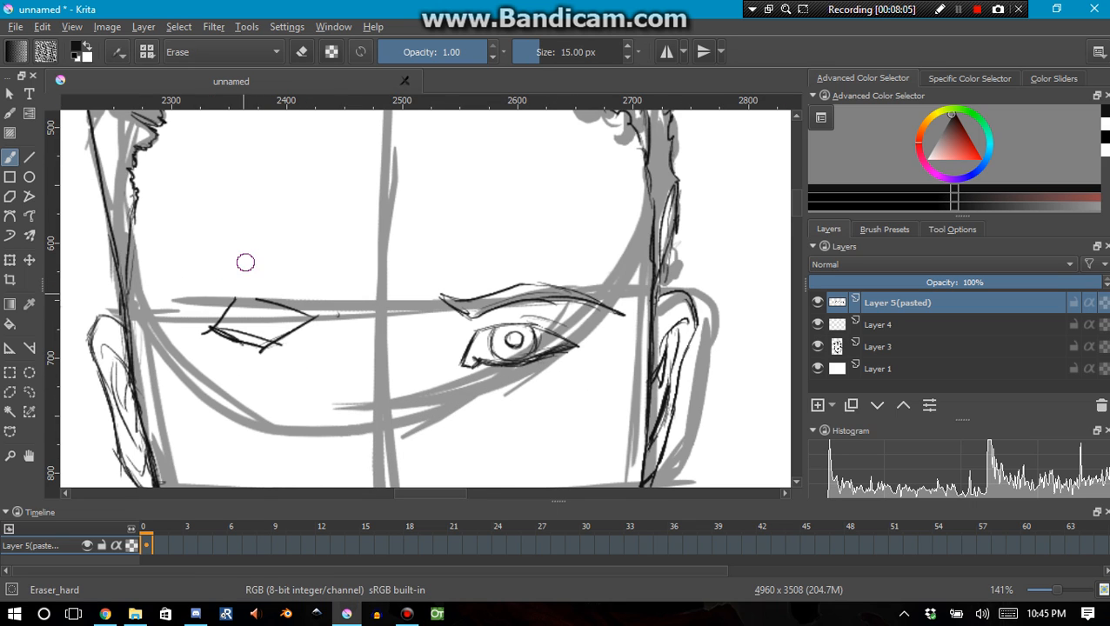
pyautogui.moveTo(278, 351)
pyautogui.mouseDown()
pyautogui.moveTo(242, 360)
pyautogui.moveTo(204, 311)
pyautogui.moveTo(278, 355)
pyautogui.mouseUp()
pyautogui.press('e')
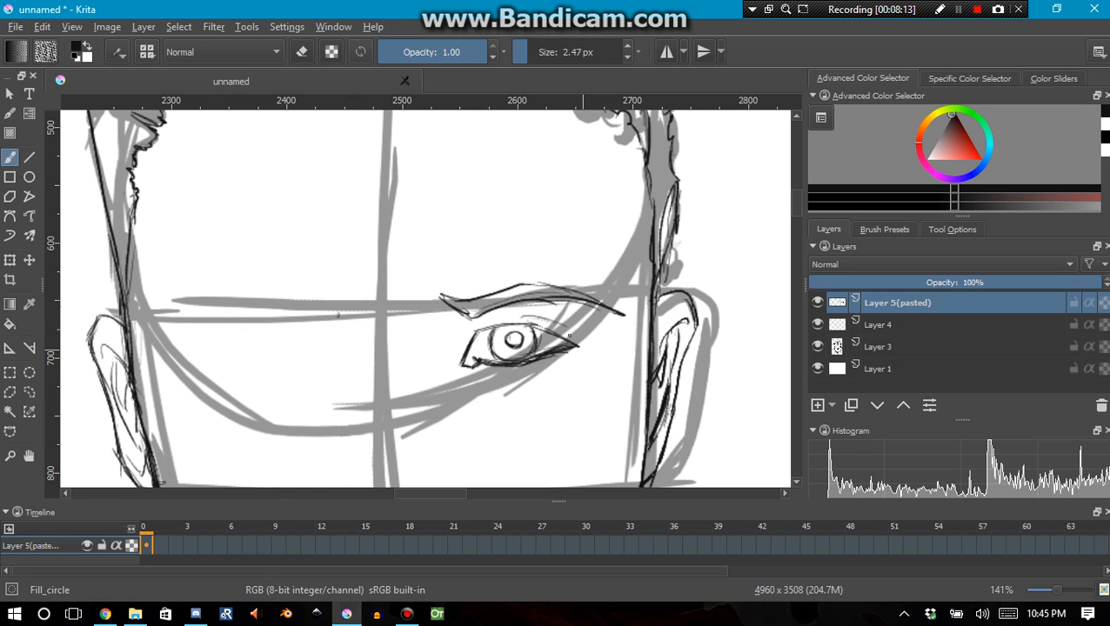
# Add a crease line above the right eye's outer lid and a short fold line beneath the eye
pyautogui.moveTo(543, 318); pyautogui.dragTo(585, 337)
pyautogui.moveTo(501, 384); pyautogui.dragTo(520, 379)
pyautogui.scroll(-1, 344, 374)
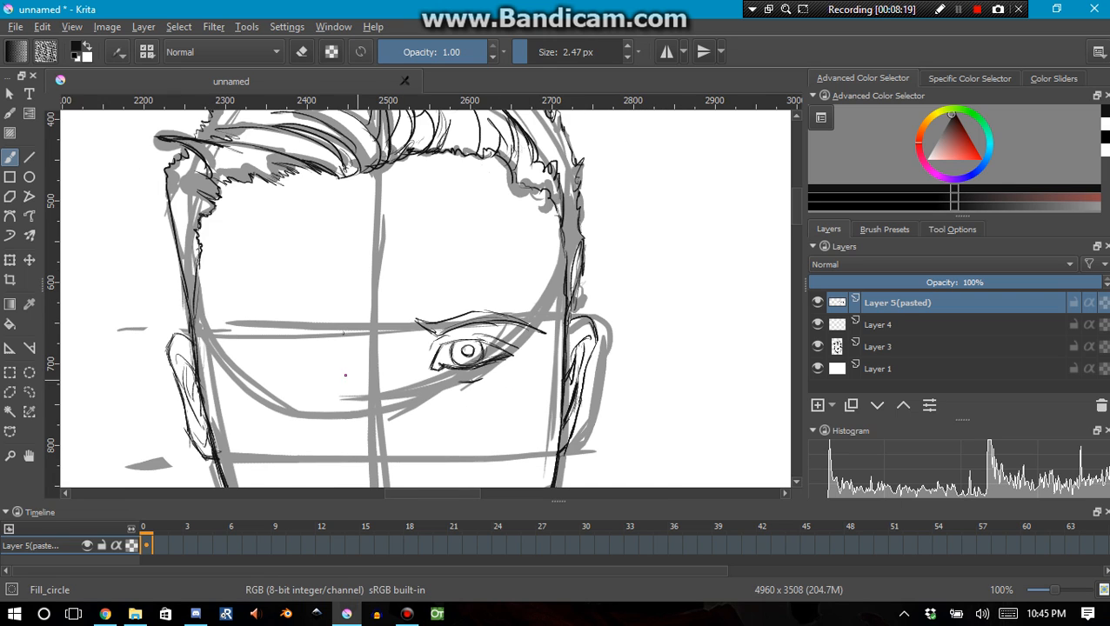
# Select the right eyebrow with a freehand outline and transform it to be slightly wider toward the face's centre line and slightly taller
pyautogui.moveTo(324, 376); pyautogui.dragTo(453, 272)
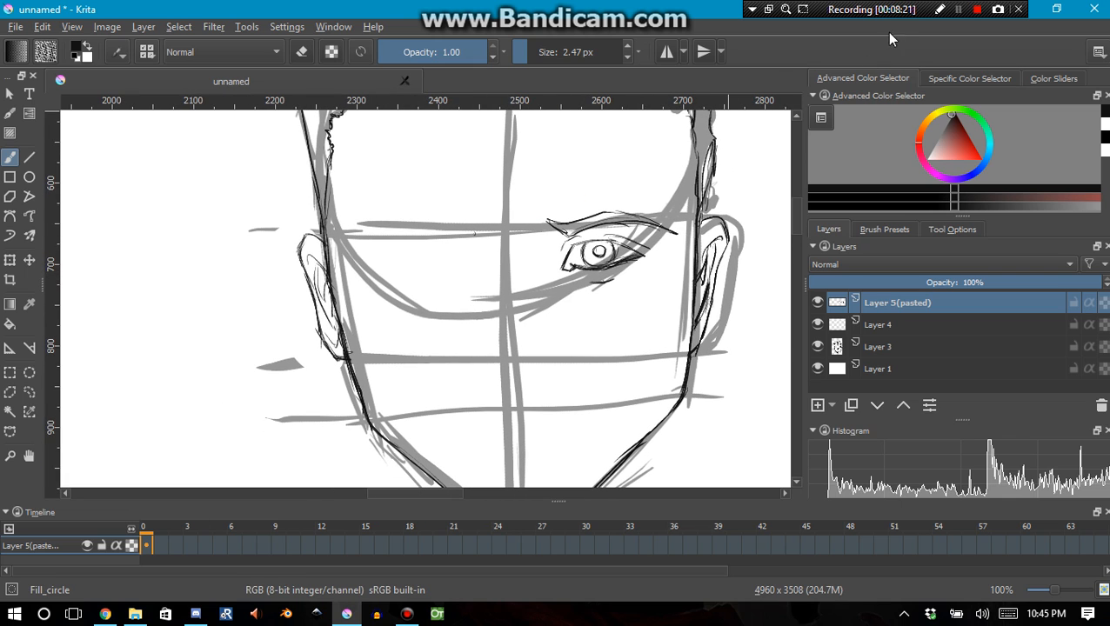
pyautogui.scroll(2, 619, 219)
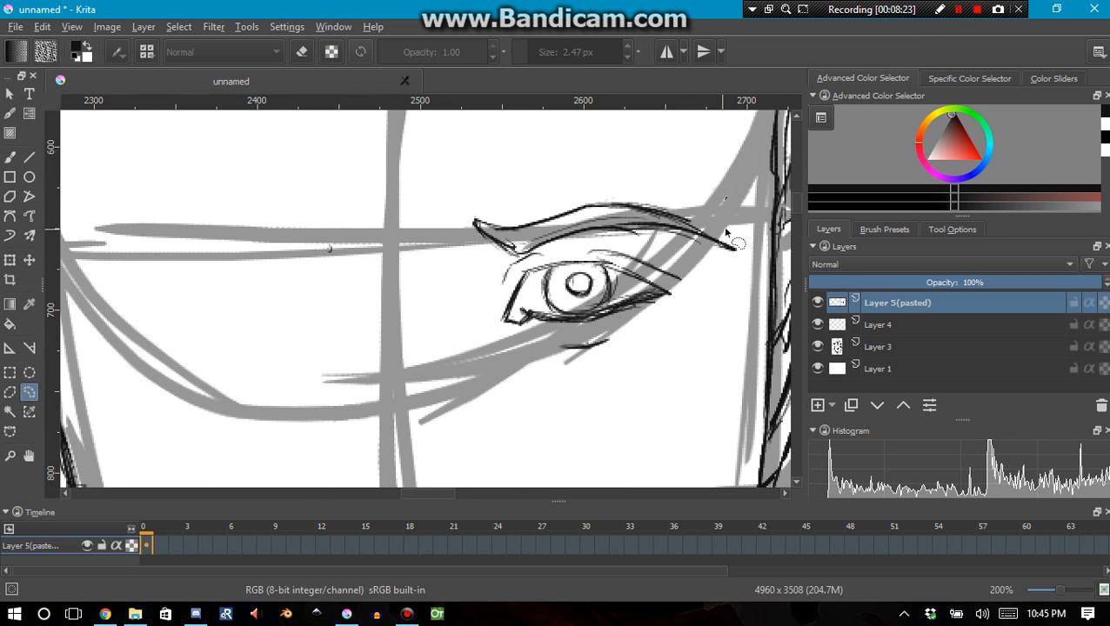
pyautogui.moveTo(726, 231)
pyautogui.mouseDown()
pyautogui.moveTo(614, 177)
pyautogui.moveTo(479, 197)
pyautogui.moveTo(457, 249)
pyautogui.moveTo(500, 269)
pyautogui.moveTo(635, 248)
pyautogui.moveTo(707, 262)
pyautogui.moveTo(757, 247)
pyautogui.moveTo(693, 209)
pyautogui.moveTo(722, 217)
pyautogui.mouseUp()
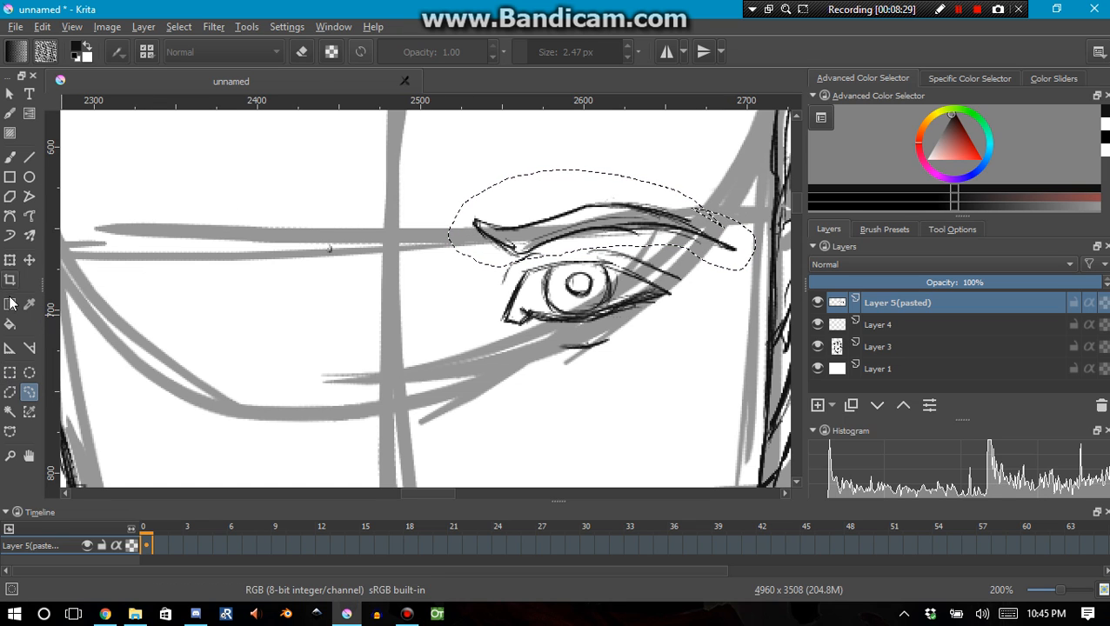
pyautogui.click(10, 260)
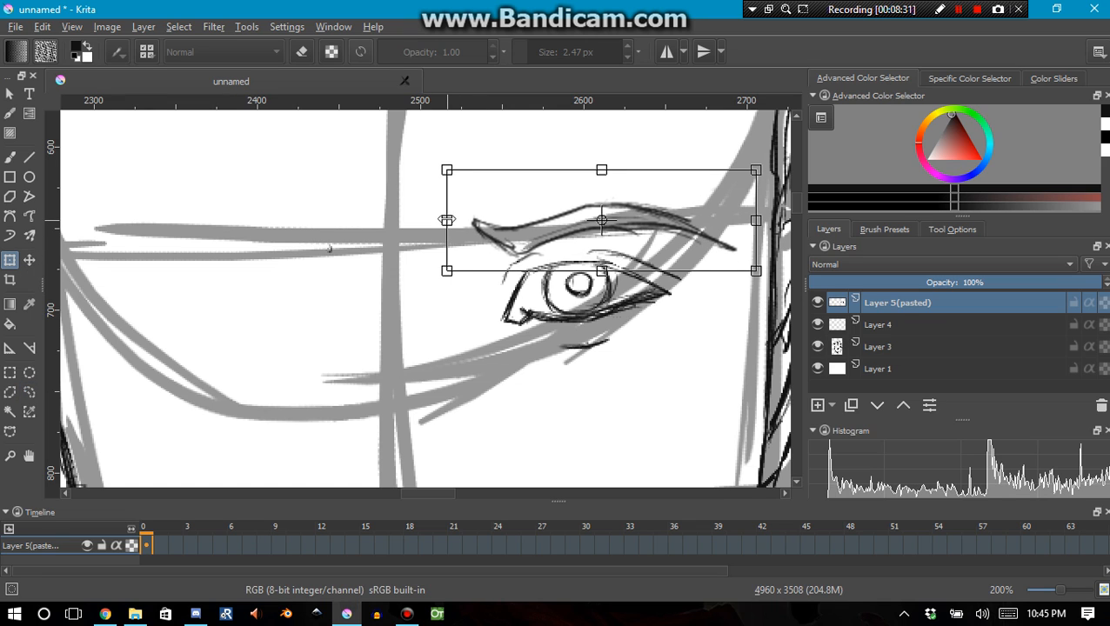
pyautogui.moveTo(446, 220); pyautogui.dragTo(421, 220)
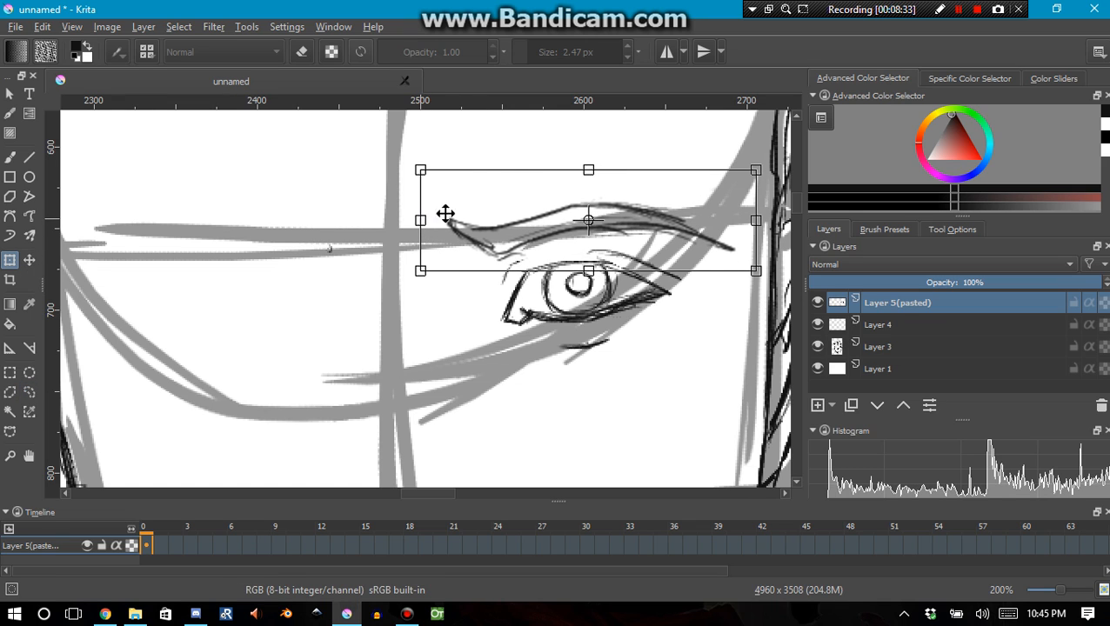
pyautogui.moveTo(588, 170); pyautogui.dragTo(588, 164)
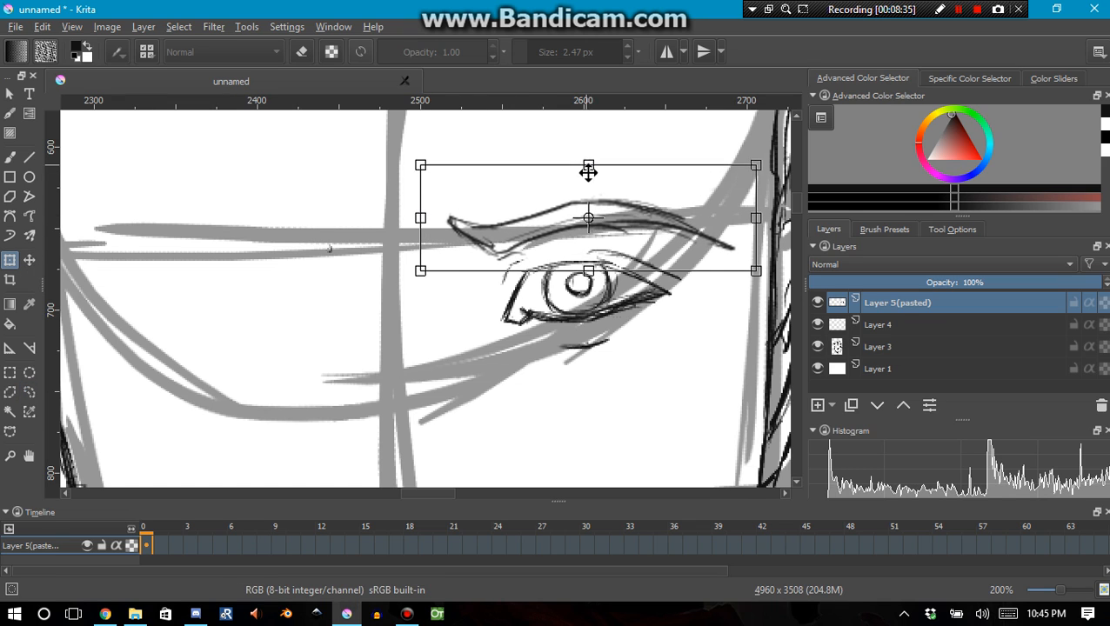
pyautogui.click(10, 93)
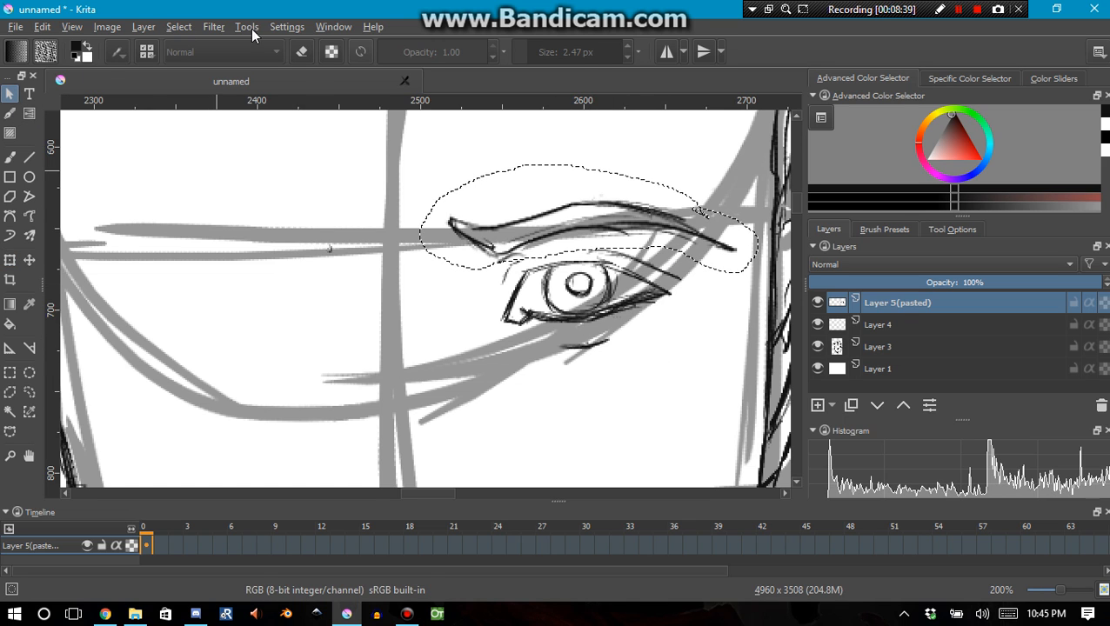
pyautogui.click(213, 26)
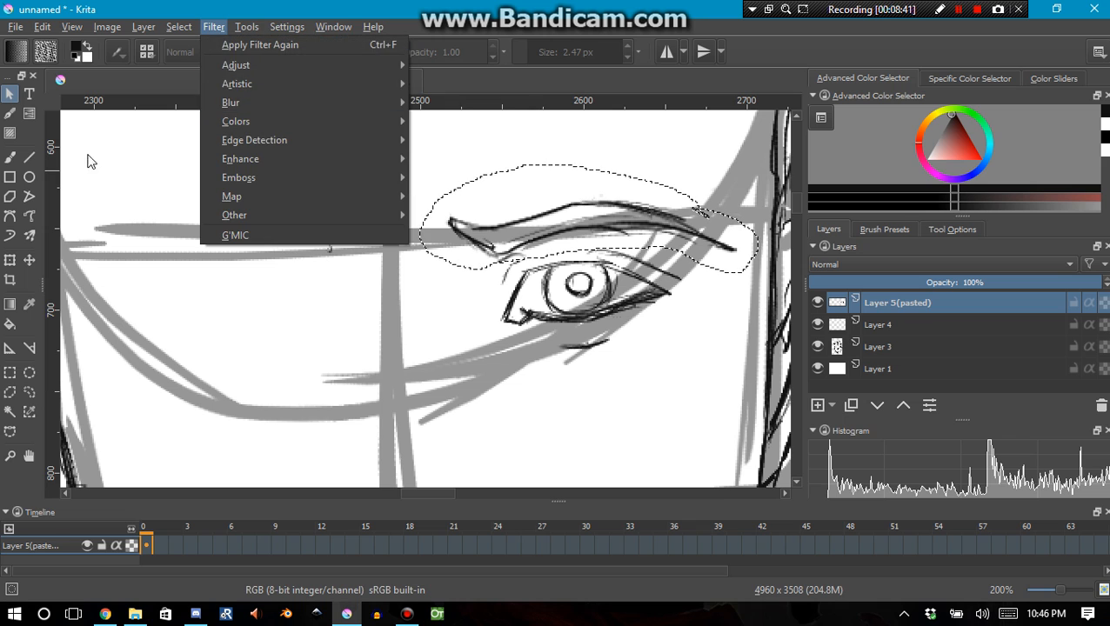
# Select the right eye with a freehand outline and move it slightly inward and down beneath the eyebrow
pyautogui.click(30, 397)
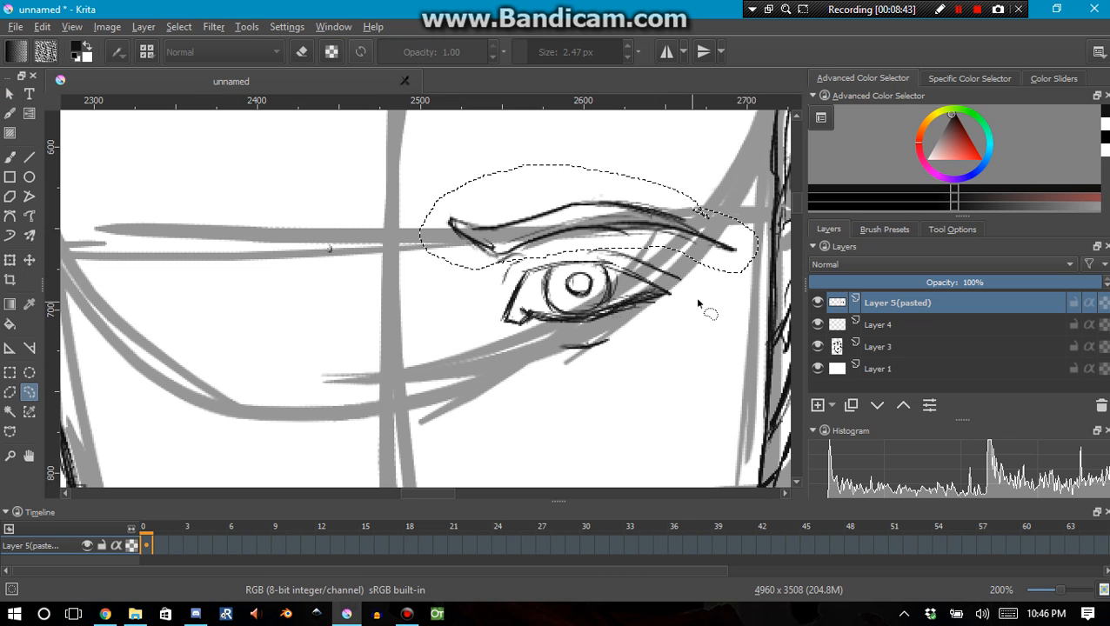
pyautogui.moveTo(696, 301)
pyautogui.mouseDown()
pyautogui.moveTo(622, 365)
pyautogui.moveTo(481, 356)
pyautogui.moveTo(489, 296)
pyautogui.moveTo(508, 267)
pyautogui.moveTo(543, 263)
pyautogui.moveTo(550, 246)
pyautogui.moveTo(611, 234)
pyautogui.moveTo(662, 255)
pyautogui.moveTo(696, 301)
pyautogui.mouseUp()
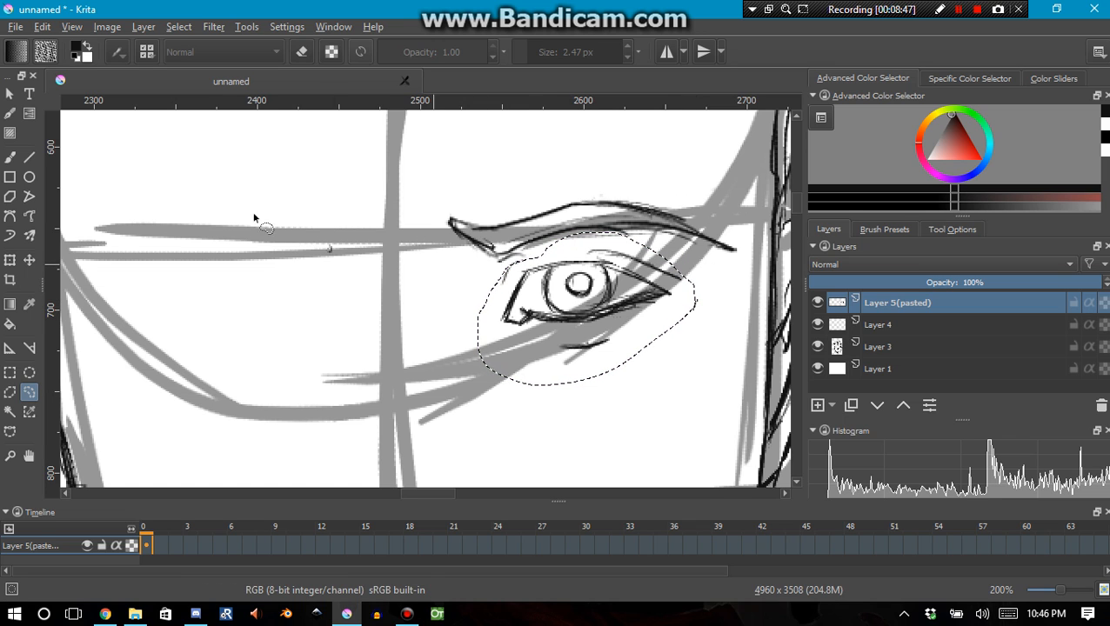
pyautogui.click(29, 260)
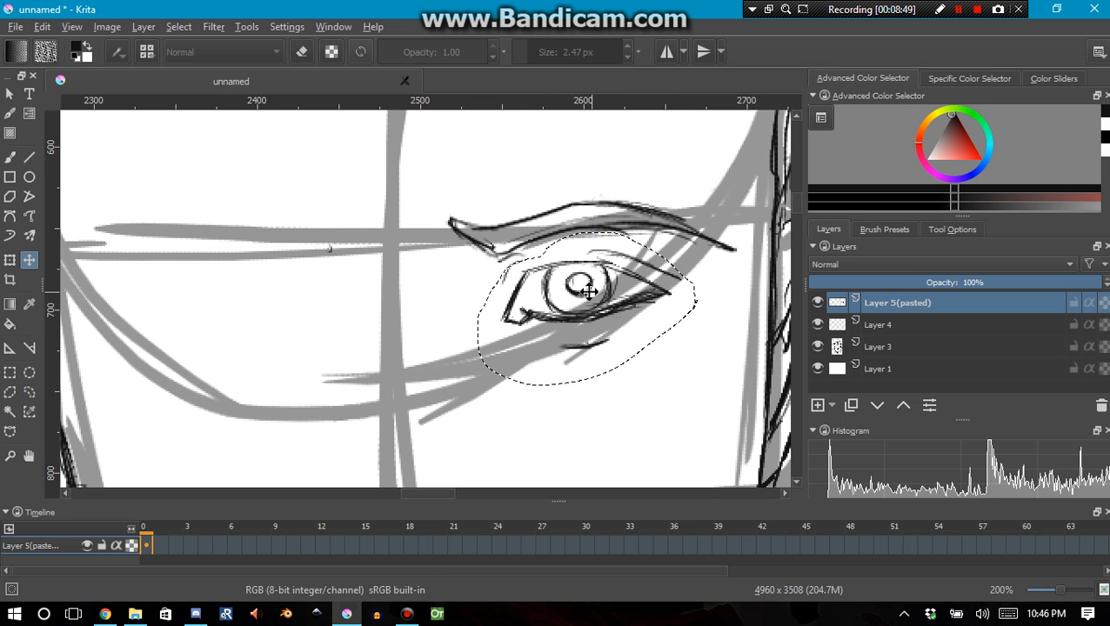
pyautogui.moveTo(586, 292); pyautogui.dragTo(575, 296)
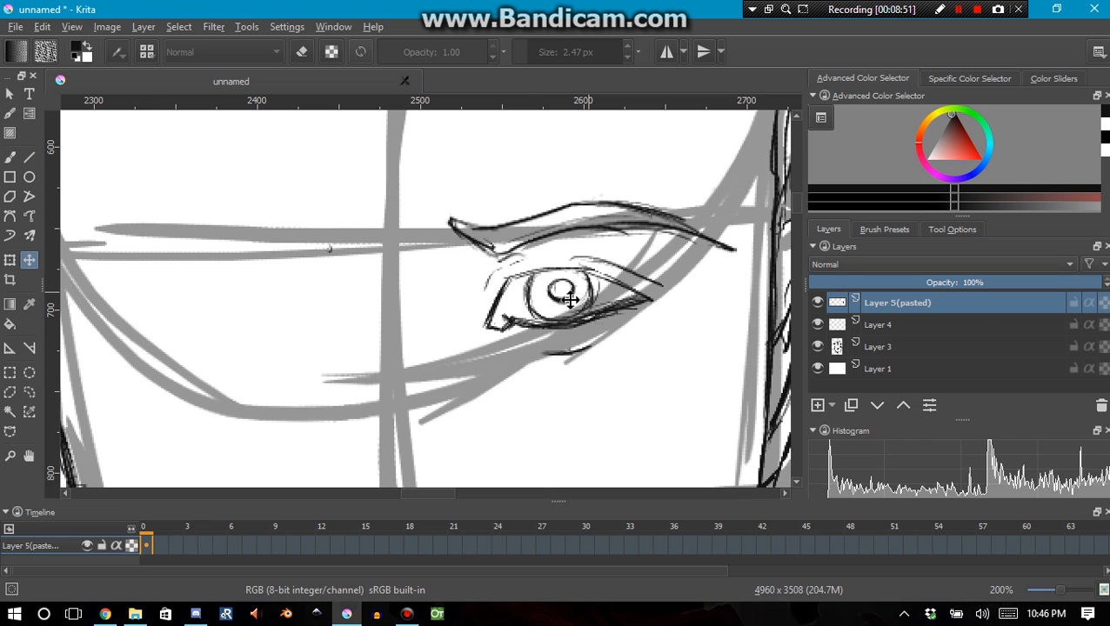
# Nudge the selected right eye slightly upward and outward so it sits closer beneath the eyebrow
pyautogui.scroll(-3, 569, 309)
pyautogui.scroll(2, 569, 309)
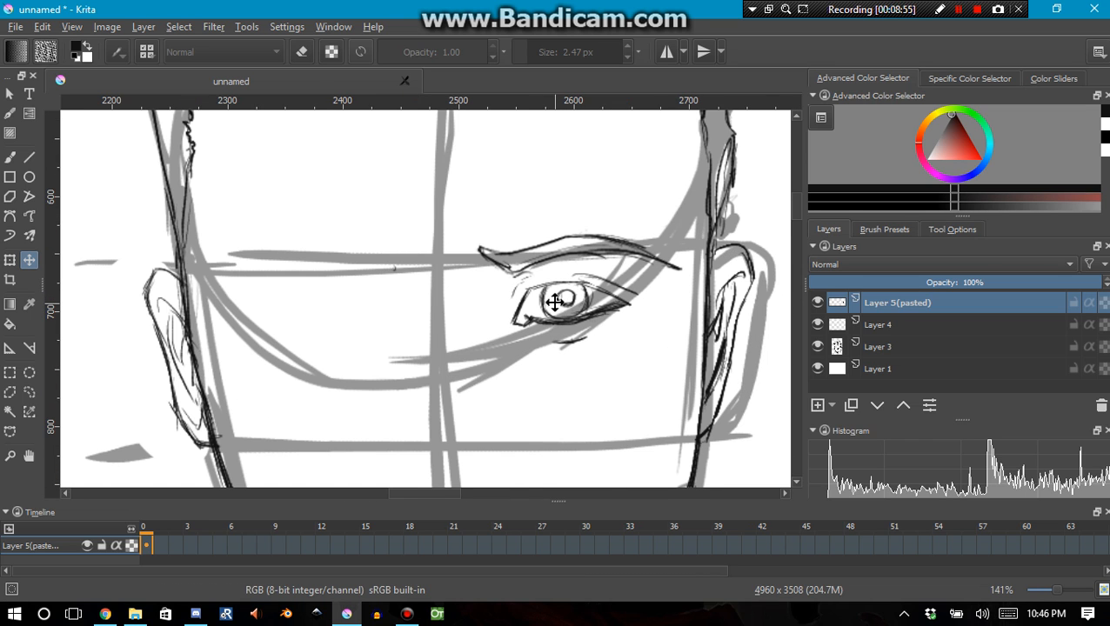
pyautogui.moveTo(555, 301); pyautogui.dragTo(558, 295)
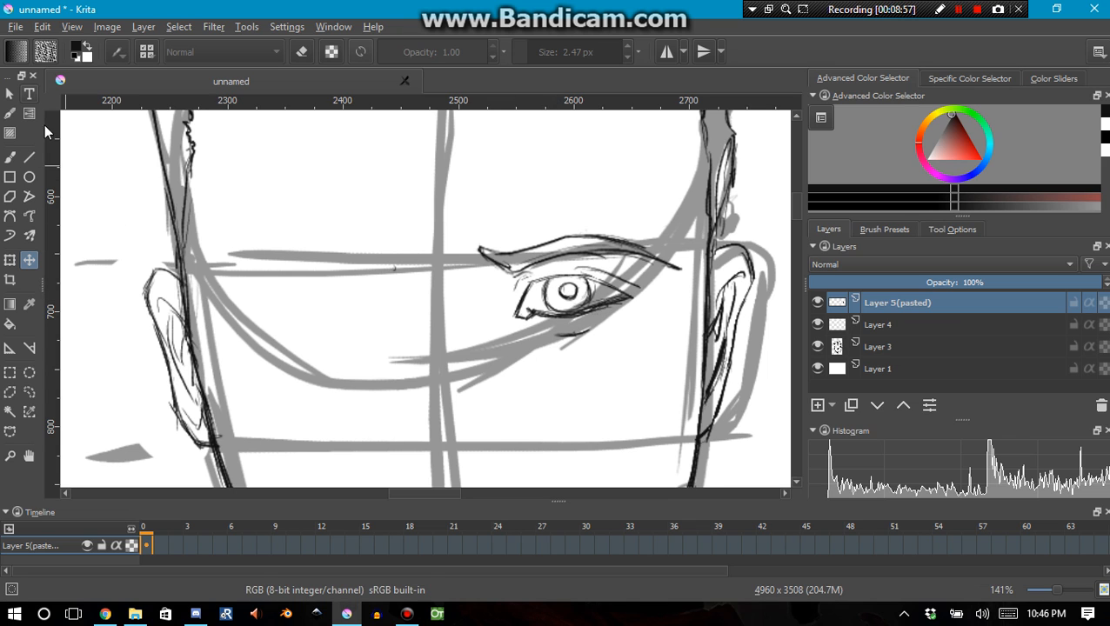
# Return to the freehand brush and clear the selection around the right eye
pyautogui.scroll(-1, 405, 294)
pyautogui.scroll(1, 339, 304)
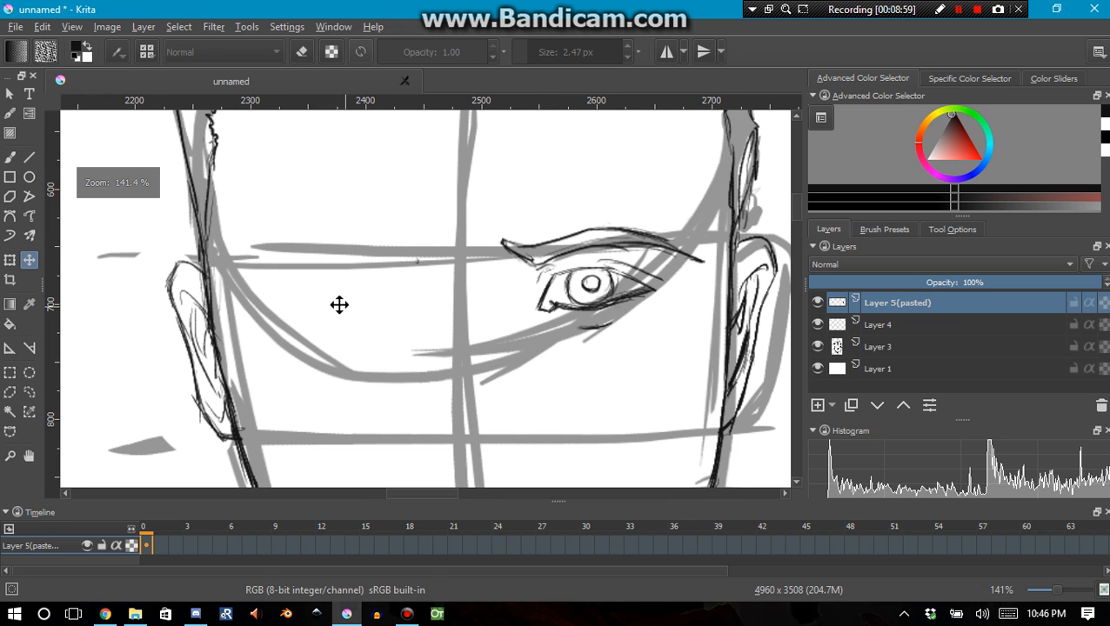
pyautogui.press('b')
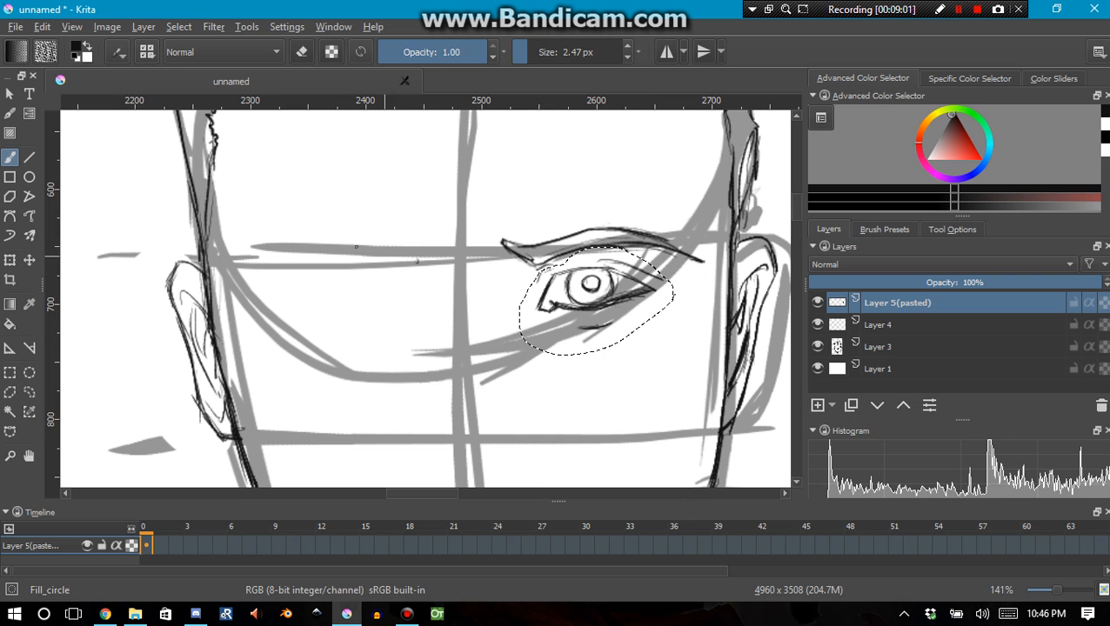
pyautogui.click(211, 27)
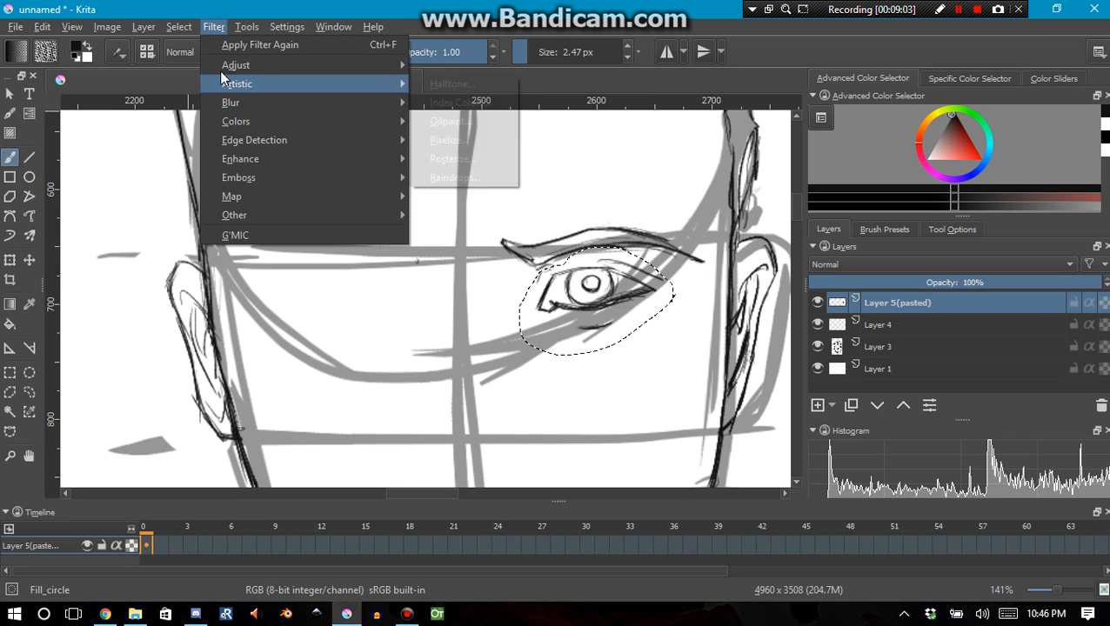
pyautogui.click(191, 63)
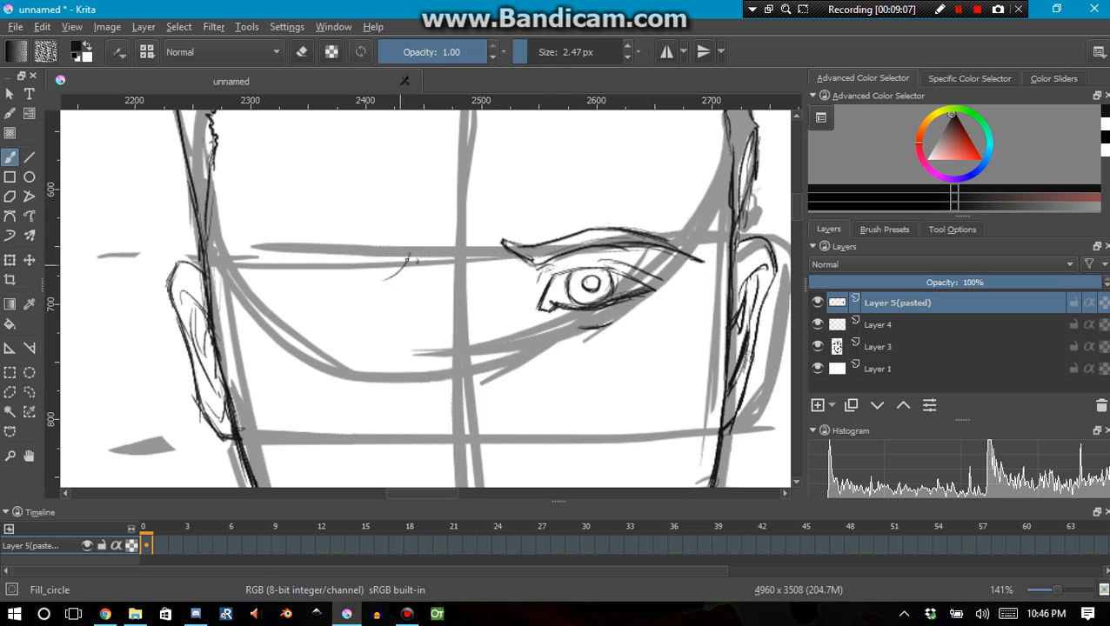
# Ink the left eyebrow with a short hooked inner end, a curved lower edge and an arched upper edge tapering toward the left ear
pyautogui.moveTo(406, 255)
pyautogui.mouseDown()
pyautogui.moveTo(409, 265)
pyautogui.moveTo(372, 276)
pyautogui.mouseUp()
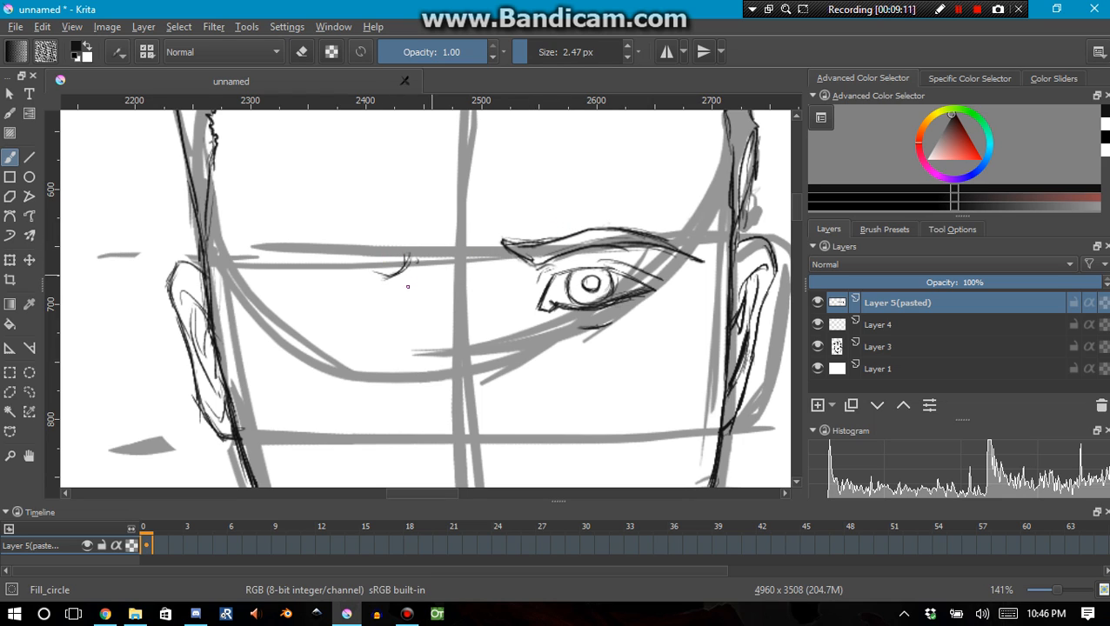
pyautogui.moveTo(408, 253); pyautogui.dragTo(382, 277)
pyautogui.moveTo(362, 268)
pyautogui.mouseDown()
pyautogui.moveTo(387, 276)
pyautogui.moveTo(250, 274)
pyautogui.mouseUp()
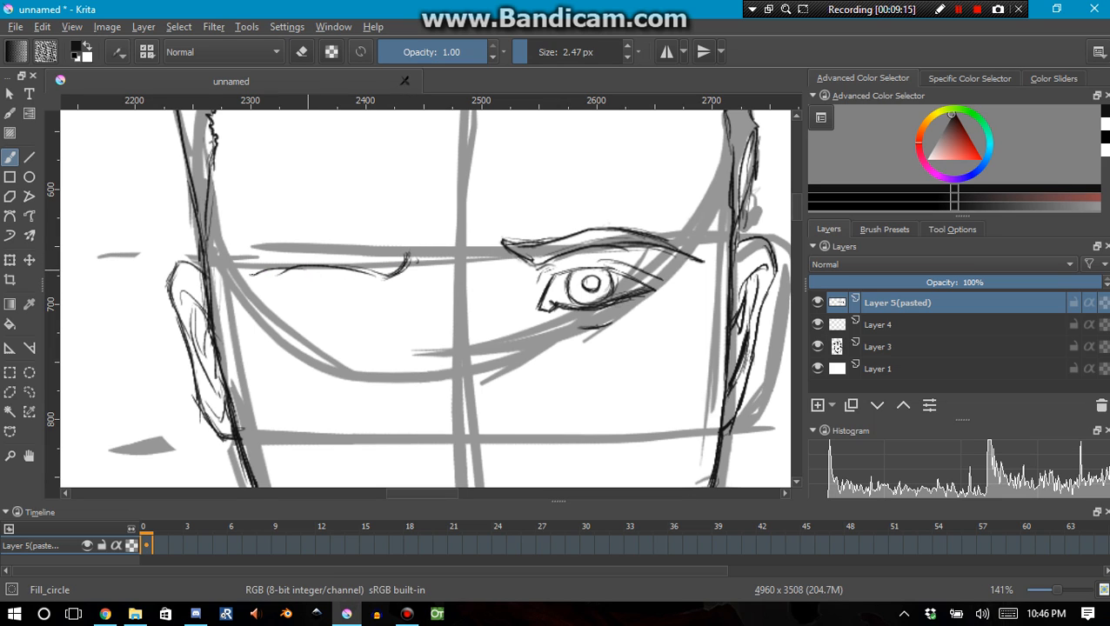
pyautogui.moveTo(407, 255)
pyautogui.mouseDown()
pyautogui.moveTo(259, 276)
pyautogui.moveTo(324, 251)
pyautogui.moveTo(252, 277)
pyautogui.mouseUp()
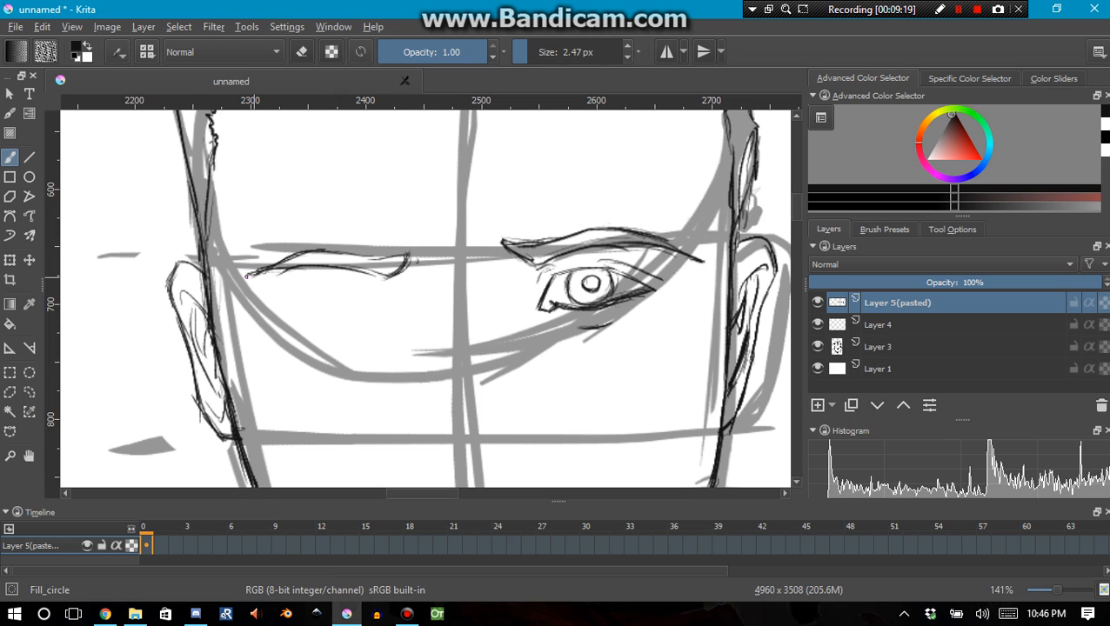
pyautogui.moveTo(383, 255)
pyautogui.mouseDown()
pyautogui.moveTo(318, 249)
pyautogui.moveTo(262, 283)
pyautogui.moveTo(280, 261)
pyautogui.moveTo(236, 282)
pyautogui.mouseUp()
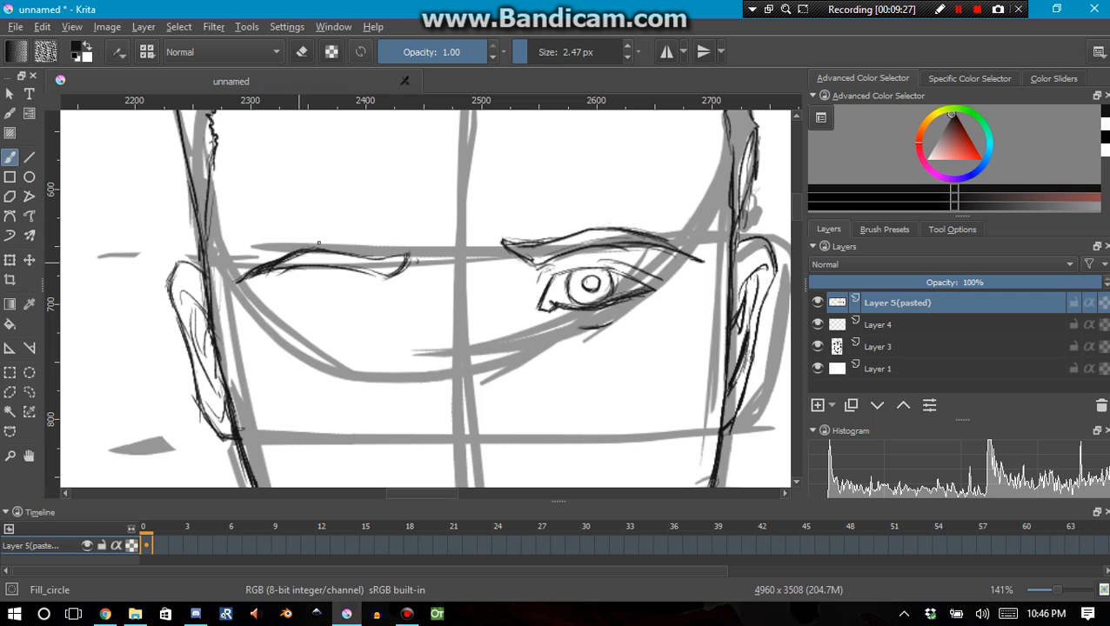